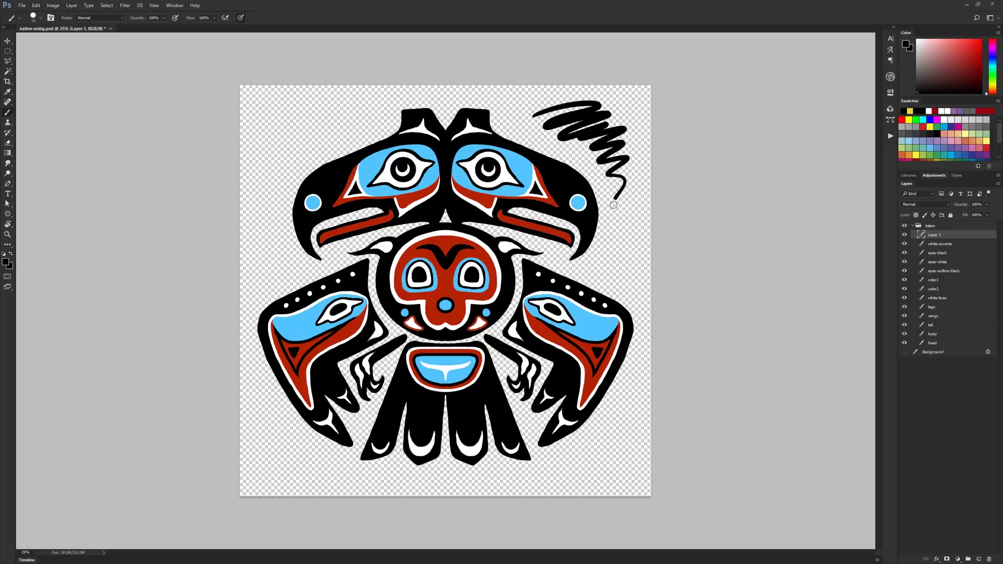
Paint a loose squiggly brush stroke down the totem bird canvas.
mouse_move(614, 205)
mouse_down()
mouse_move(621, 238)
mouse_move(612, 257)
mouse_up()
Delete the stray squiggle layer, then check the white-accents, eyes-white, eyes-outline-black and color2 layers.
key(Delete)
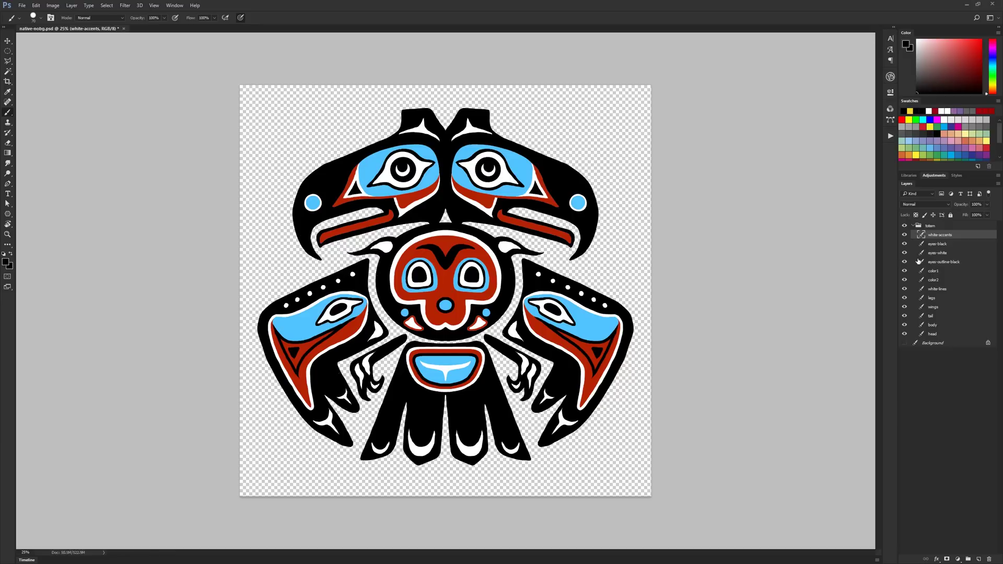
click(905, 235)
click(904, 236)
click(904, 253)
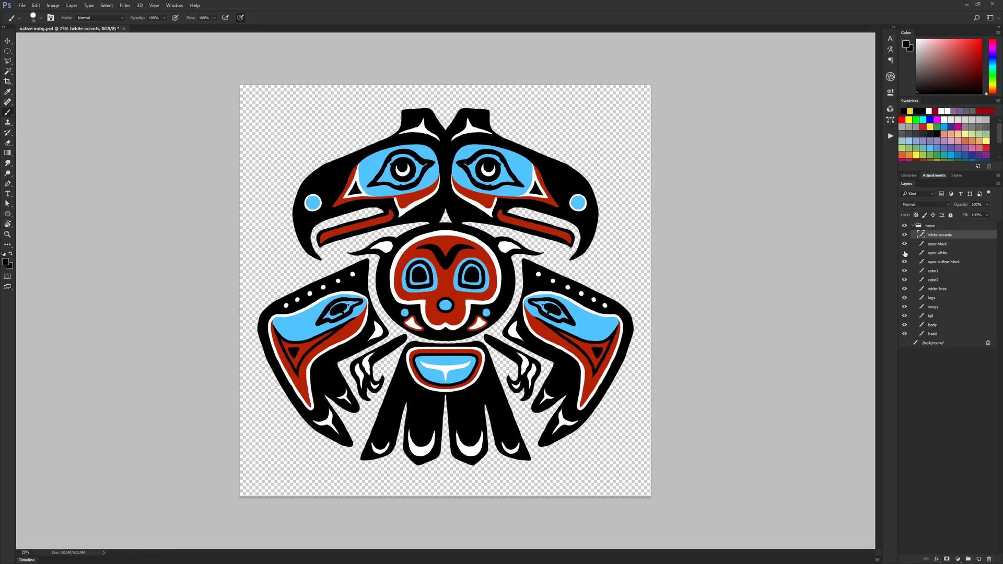
click(904, 254)
click(904, 262)
click(905, 262)
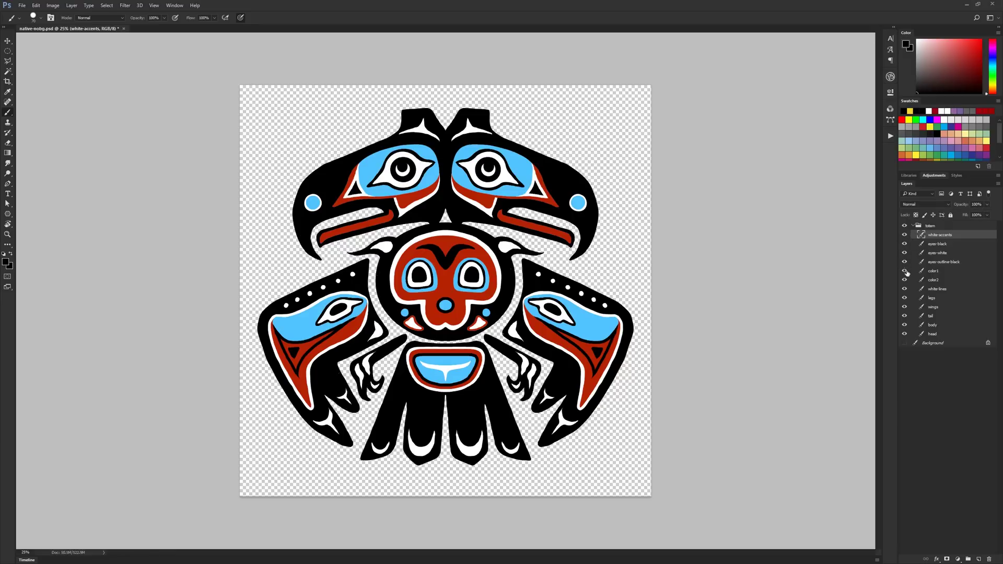
click(904, 280)
click(905, 281)
Check the white-lines layer and toggle the brown Background layer on and off.
click(904, 289)
click(904, 289)
click(903, 343)
click(904, 344)
click(904, 344)
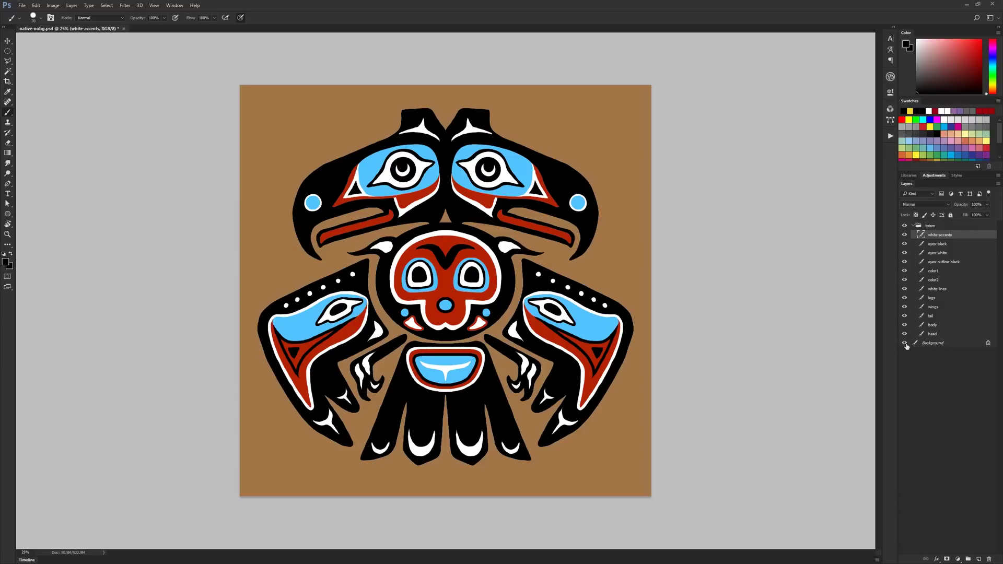
click(904, 344)
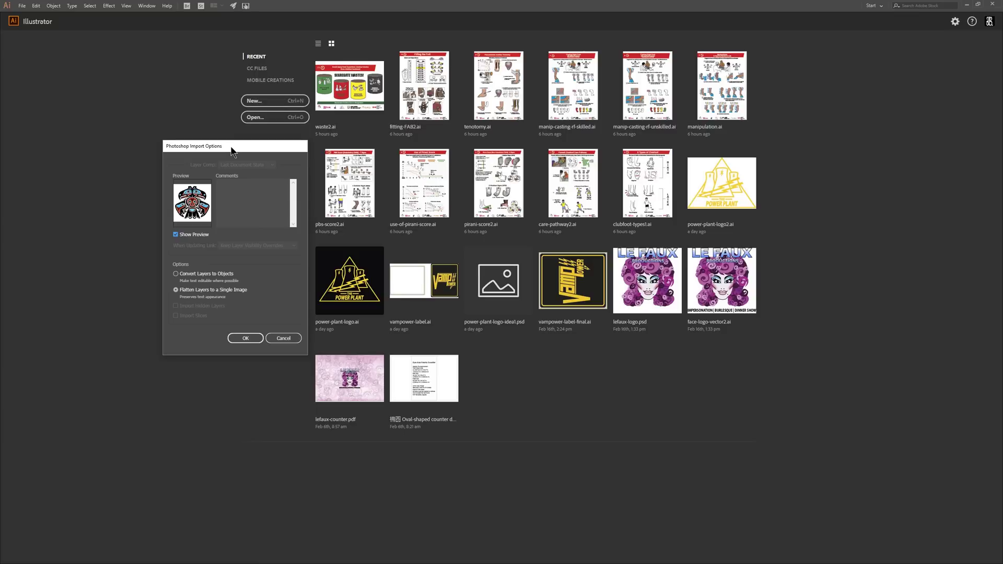
Import the totem PSD with Convert Layers to Objects selected.
click(197, 277)
click(245, 338)
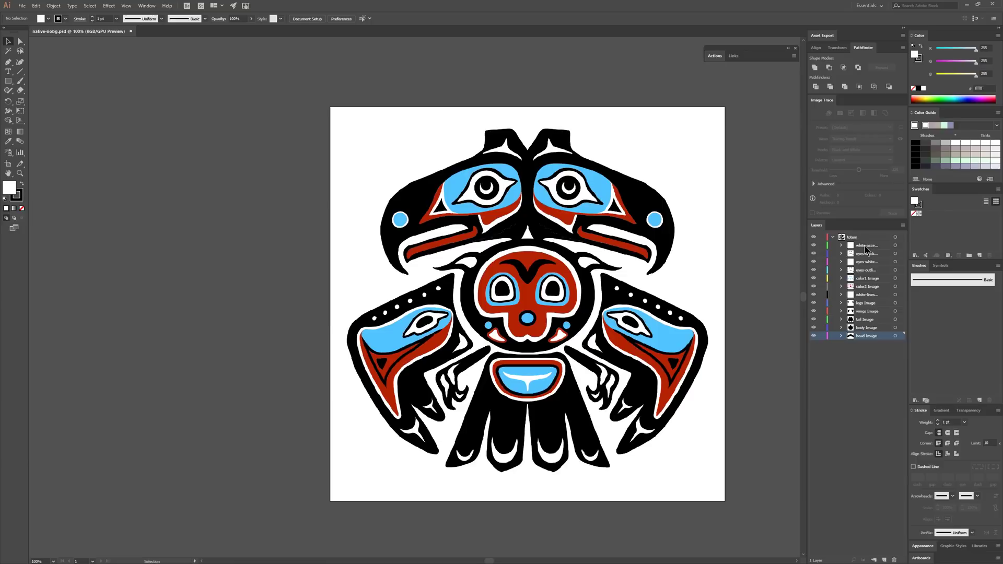
Toggle the blue colour layer's visibility to check it, then switch to the Zoom tool.
click(814, 279)
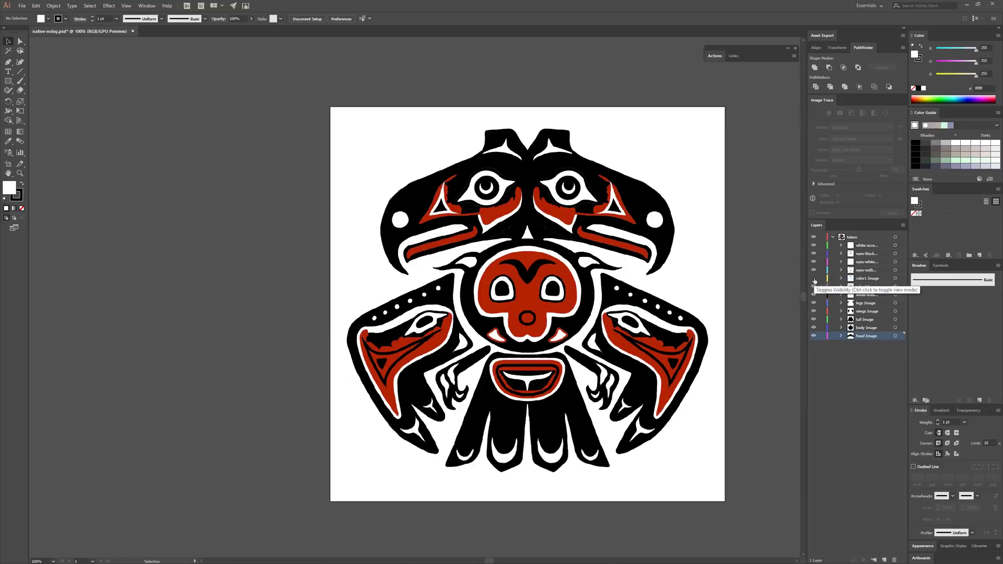
click(814, 282)
key(z)
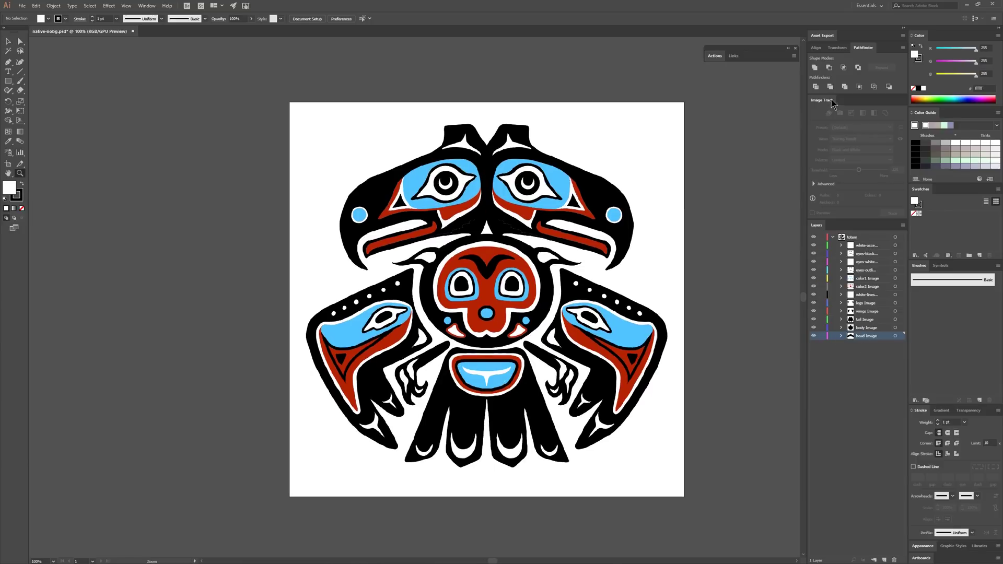
click(152, 8)
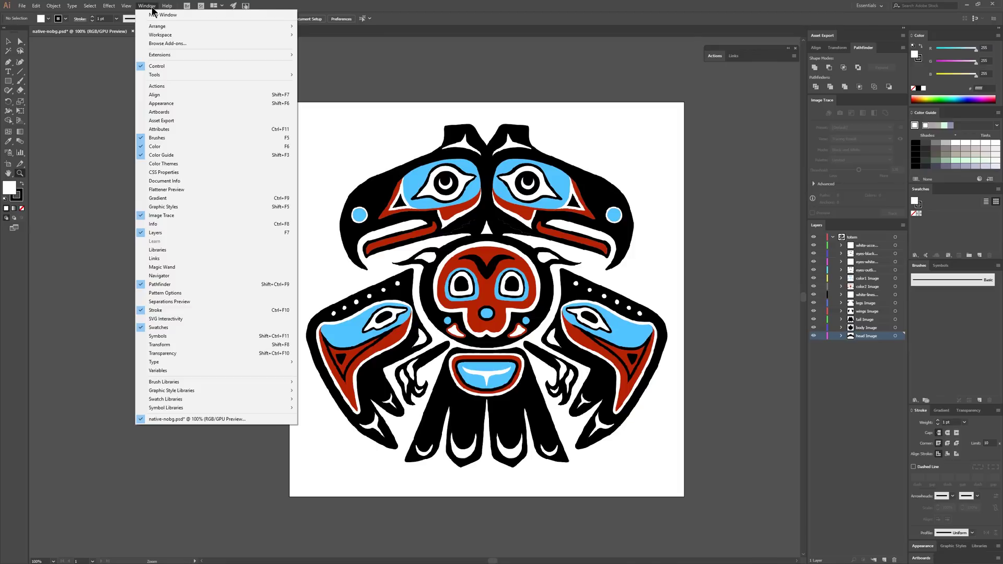
Select the head image layer and keep the Default Image Trace preset.
click(214, 216)
click(895, 336)
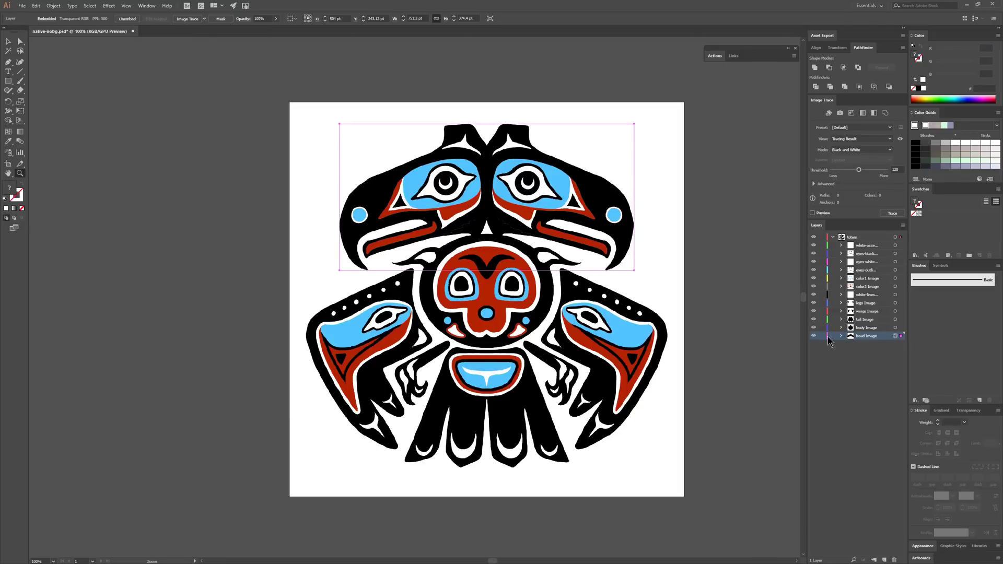
click(813, 336)
click(814, 336)
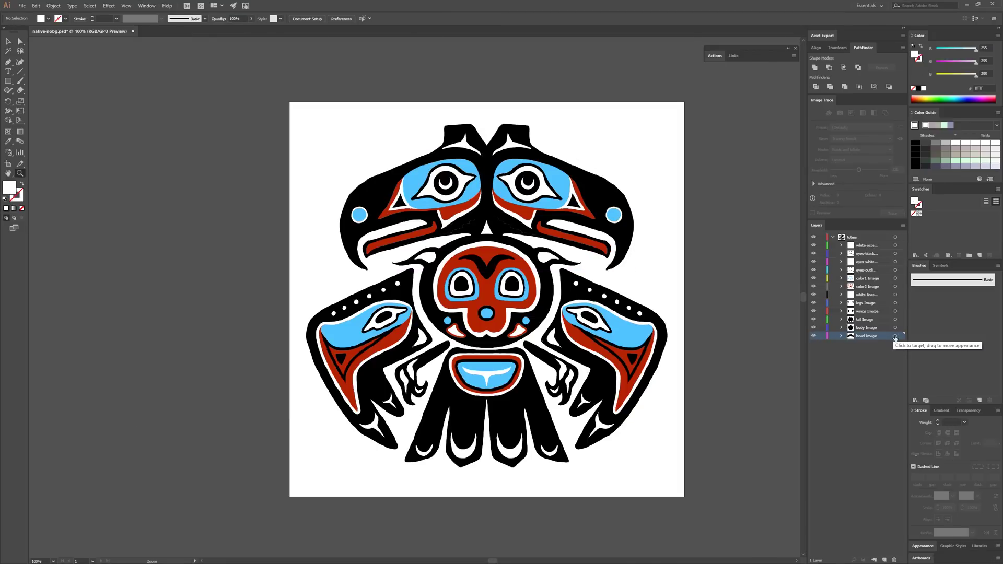
click(894, 337)
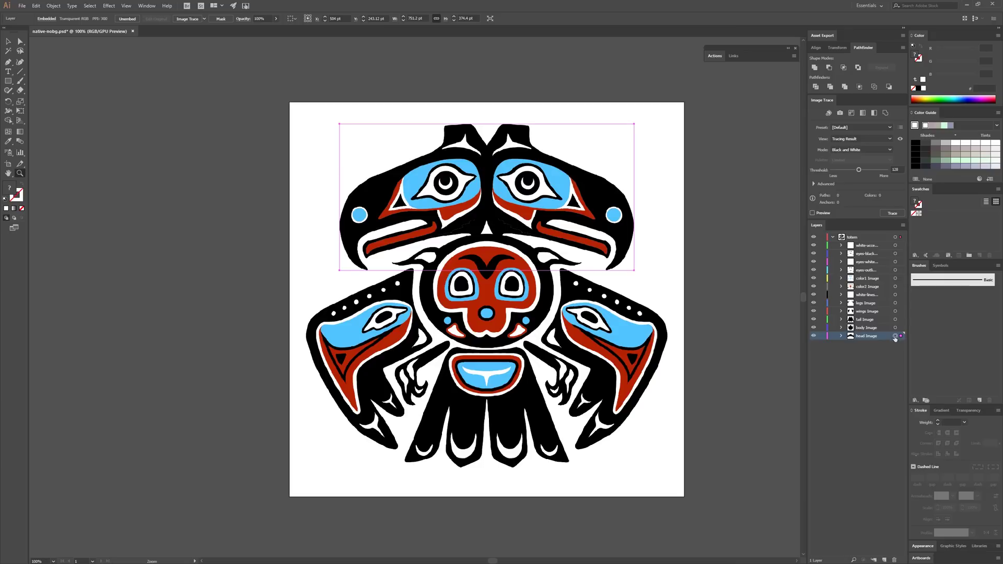
click(856, 130)
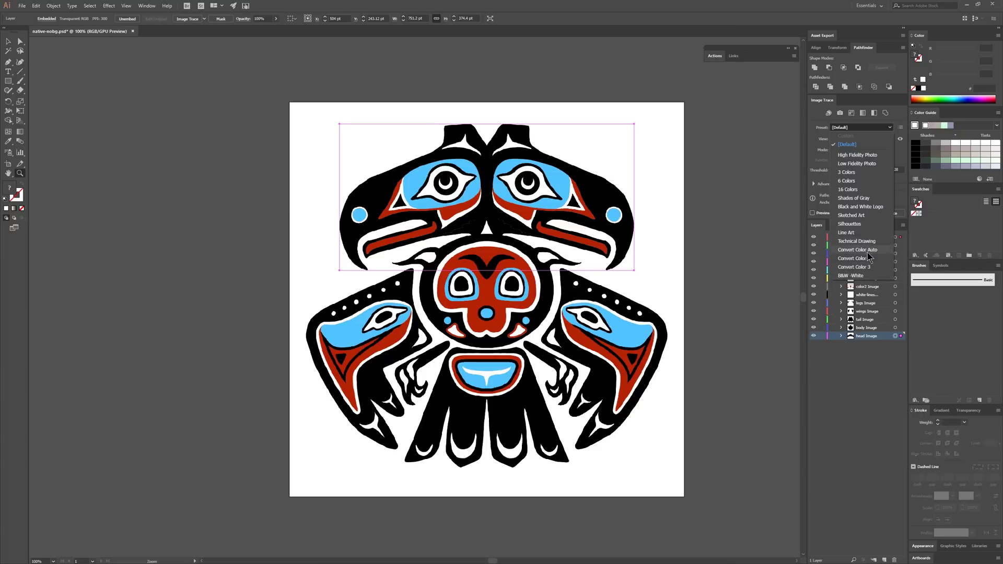
click(848, 144)
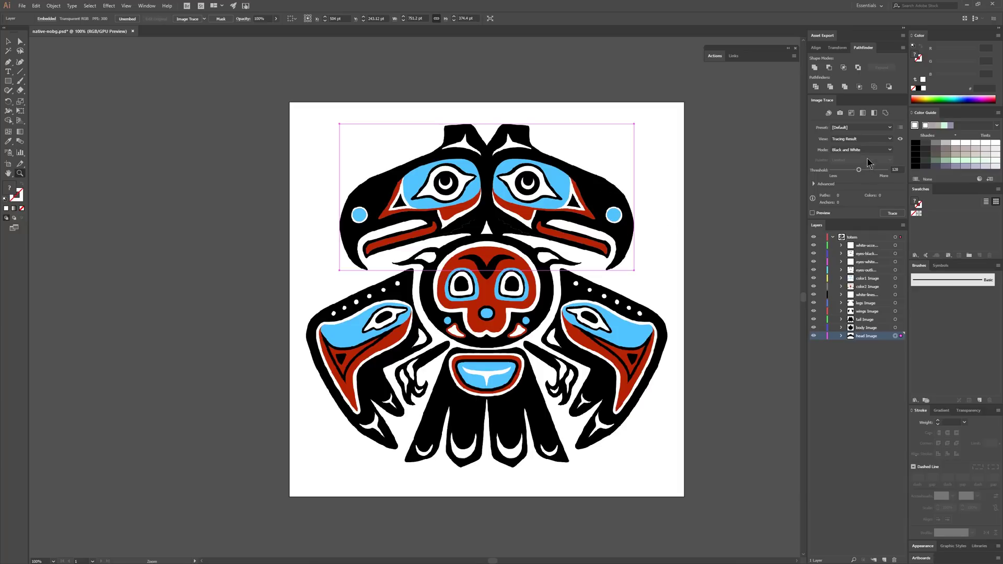
Trace the head with Threshold 1 and Ignore White, previewing the result.
click(813, 184)
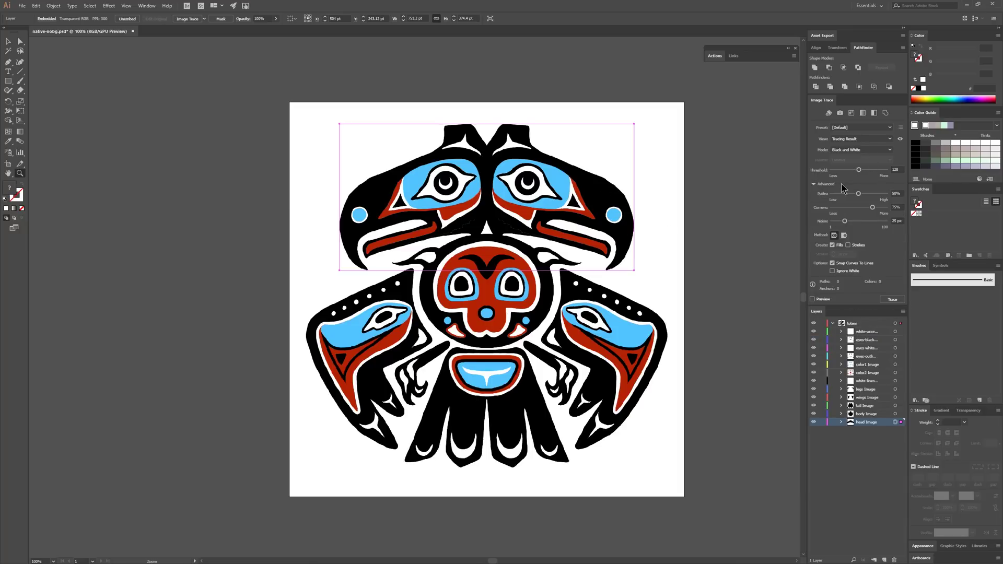
double_click(896, 169)
text(1)
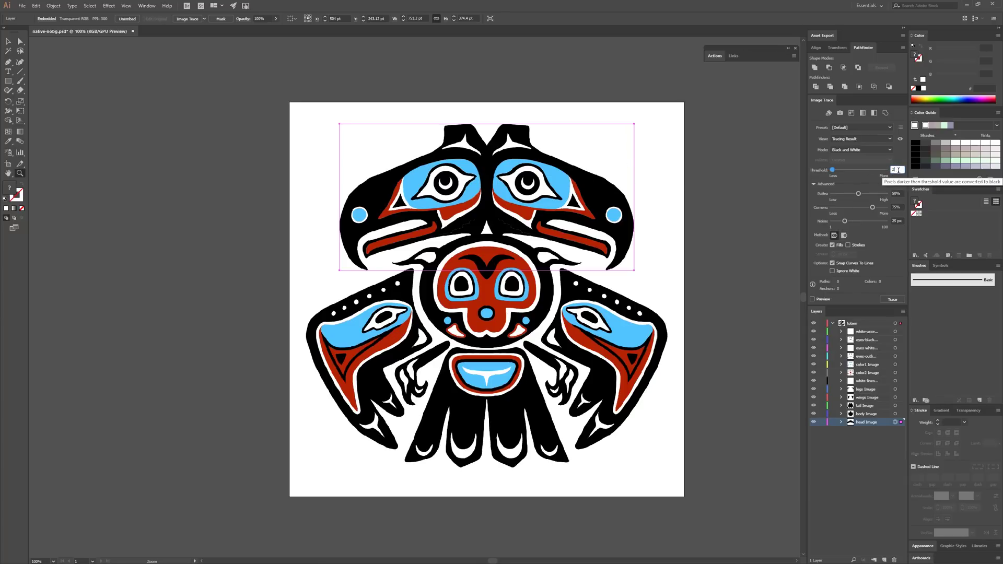
click(832, 272)
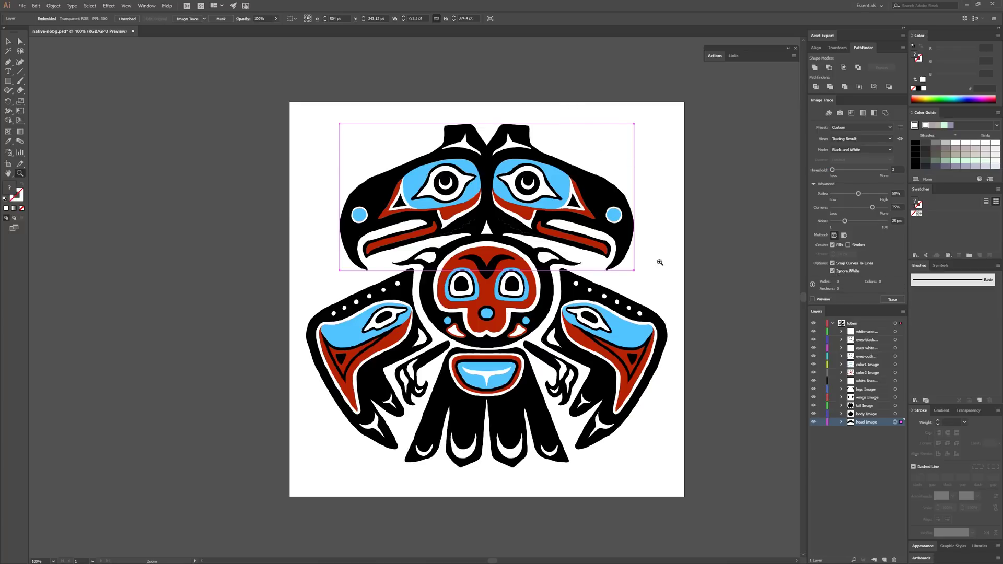
click(812, 300)
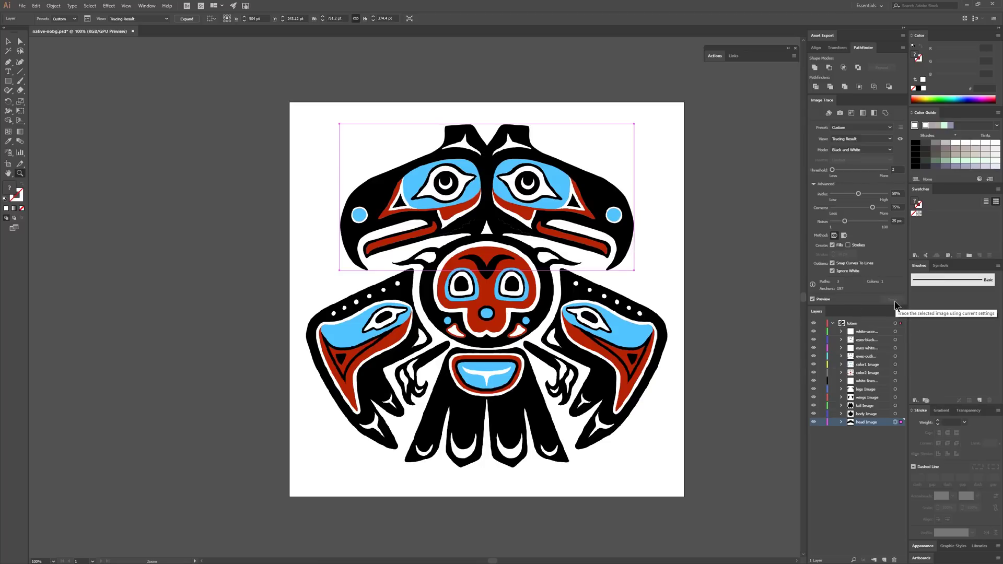
Expand the head trace and drag an anchor on the right bird head into a spike.
click(186, 20)
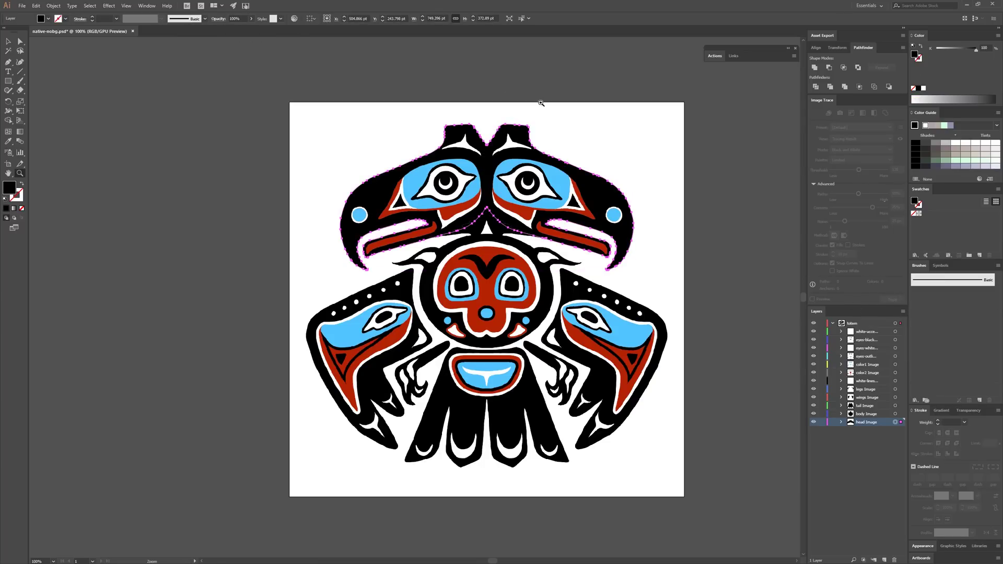
key(a)
drag(581, 168, 592, 150)
click(667, 237)
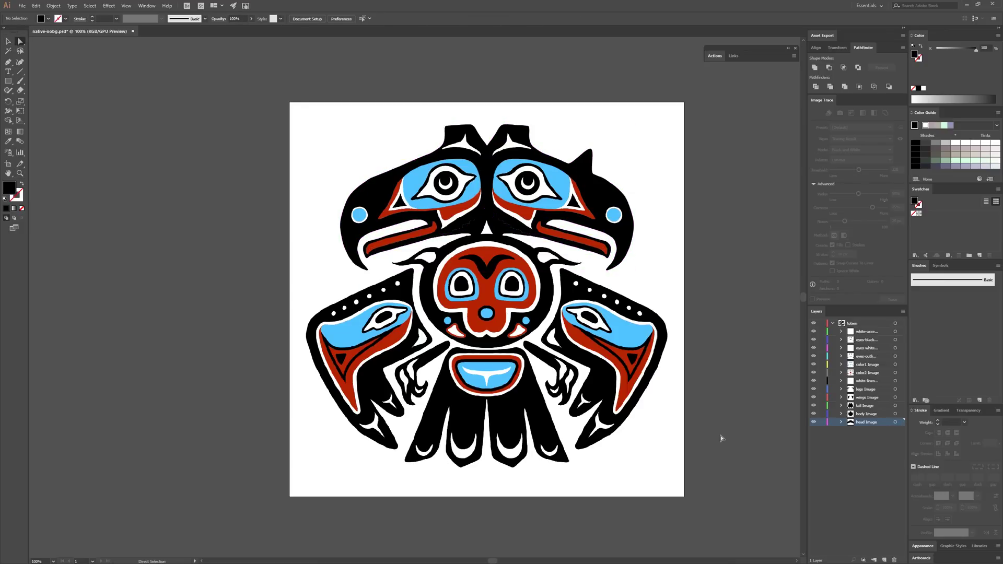
Test recolouring the right bird head lavender, undo it, and select the body image.
click(623, 224)
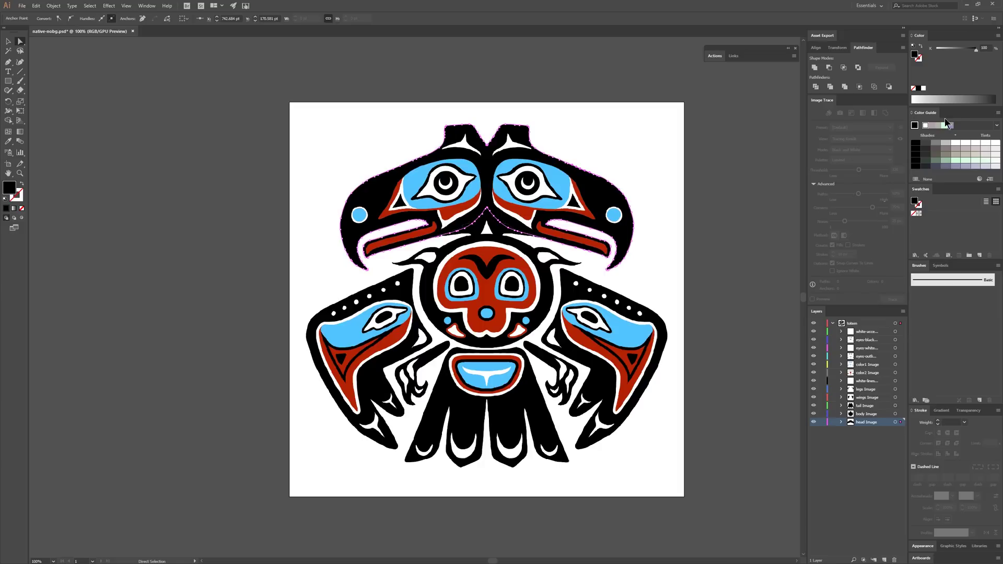
click(955, 167)
click(673, 278)
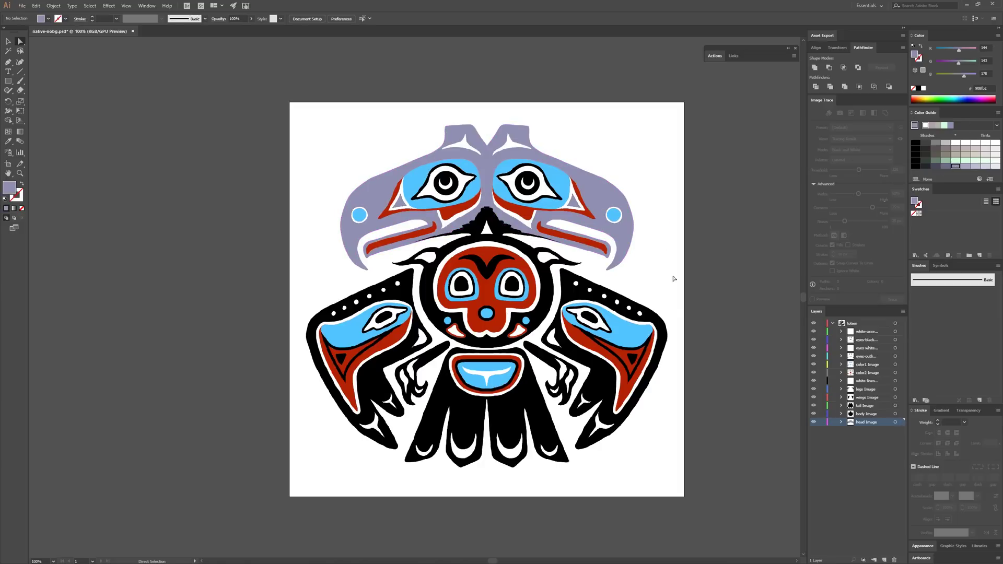
key(ctrl+z)
click(894, 414)
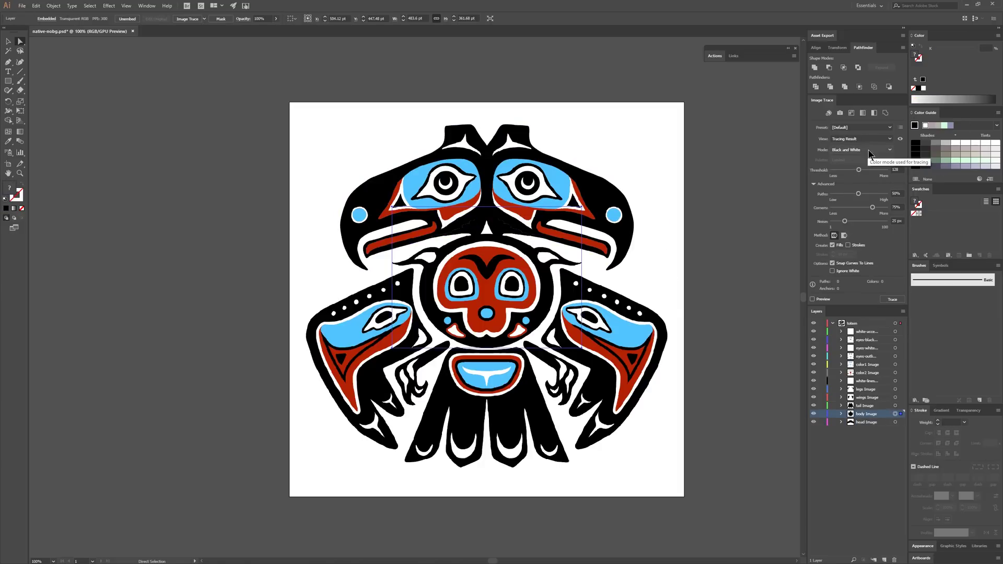
Trace the body image with the B&W -White preset and expand it into paths.
click(869, 128)
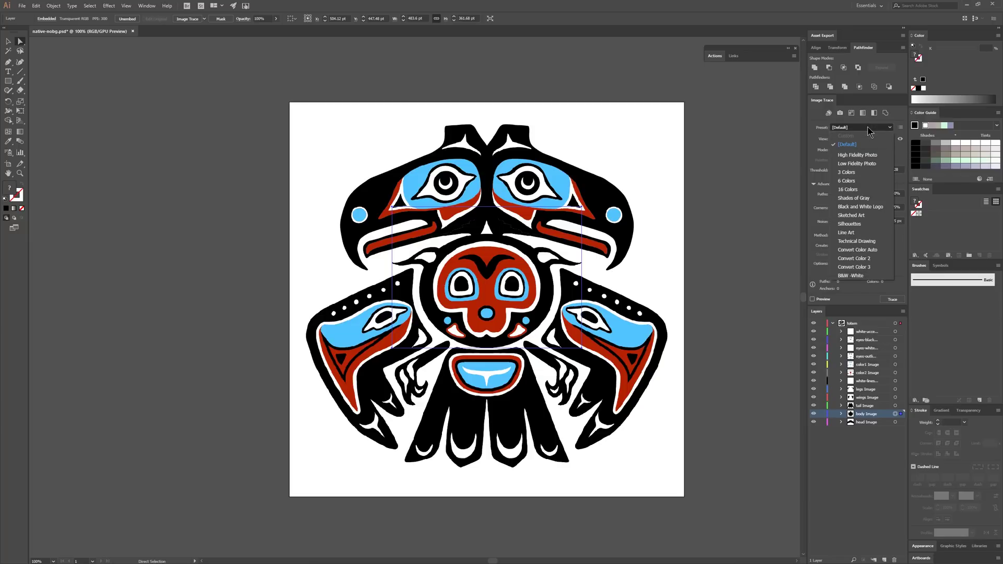
click(901, 127)
click(902, 127)
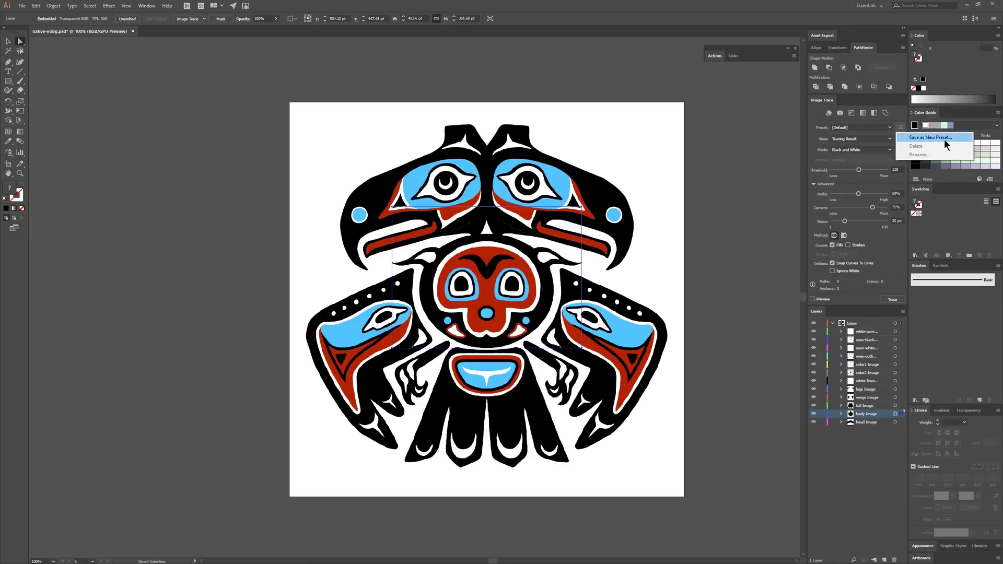
click(901, 126)
click(862, 128)
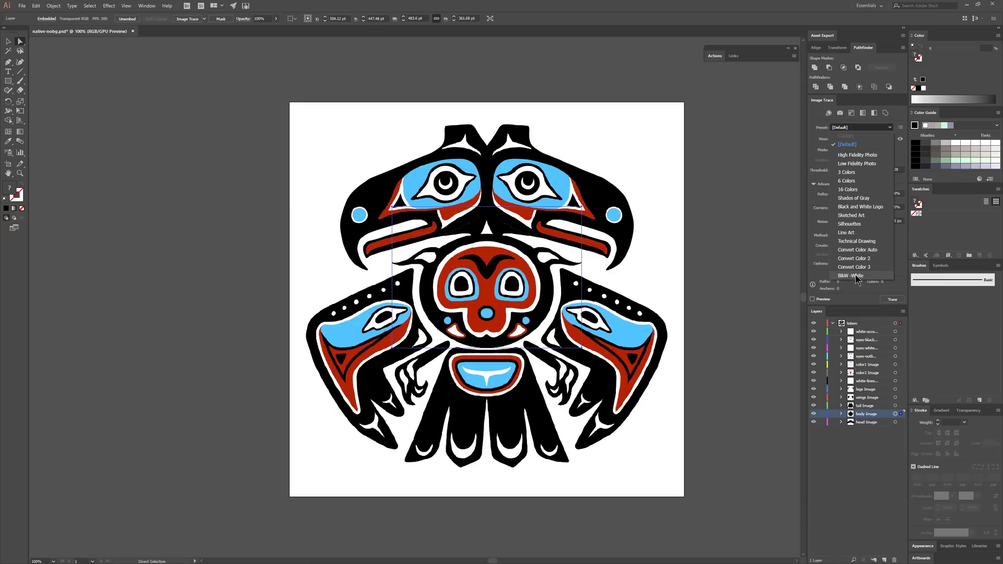
click(847, 276)
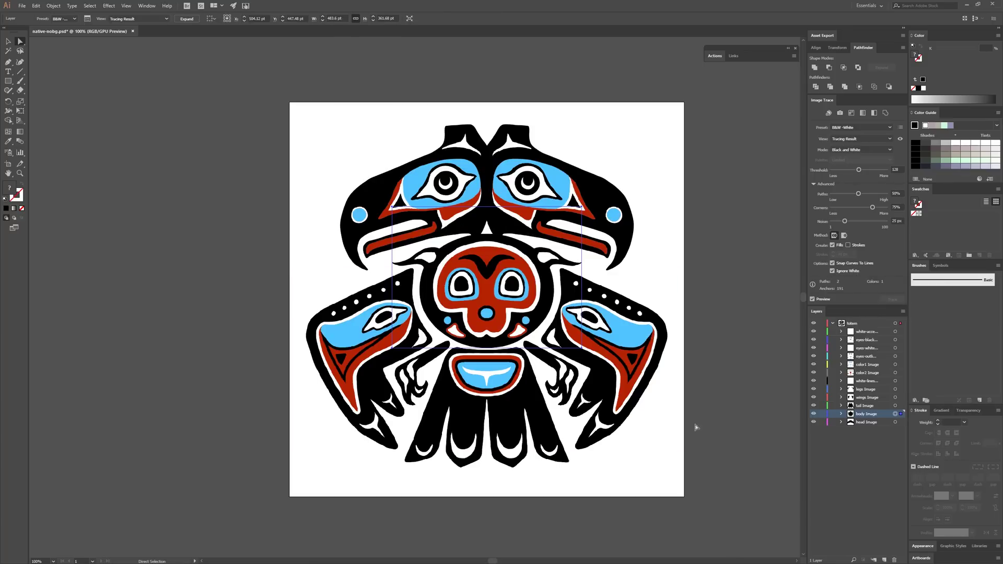
click(187, 19)
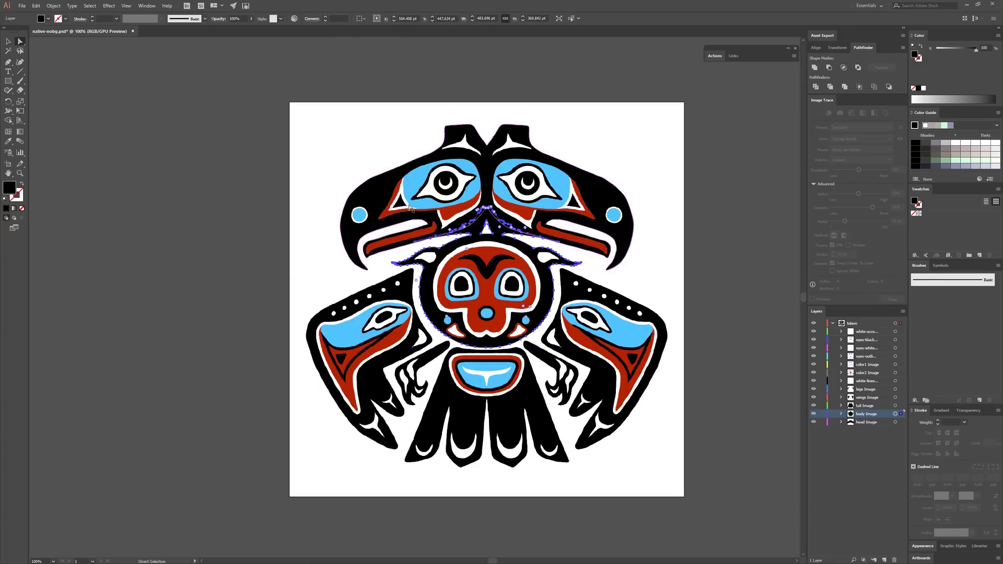
Trace the tail and black eye details with the B&W -White preset.
click(862, 127)
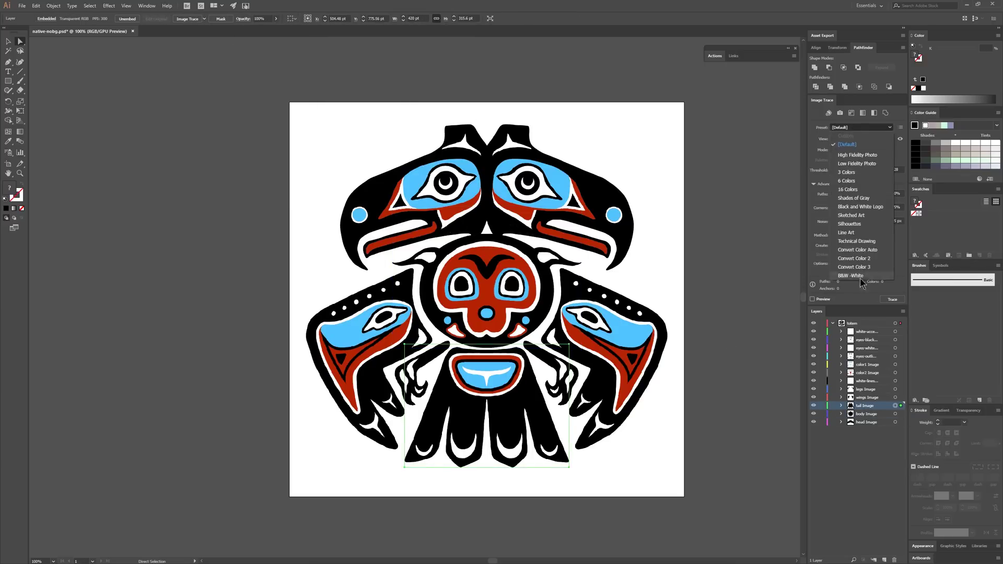
click(851, 276)
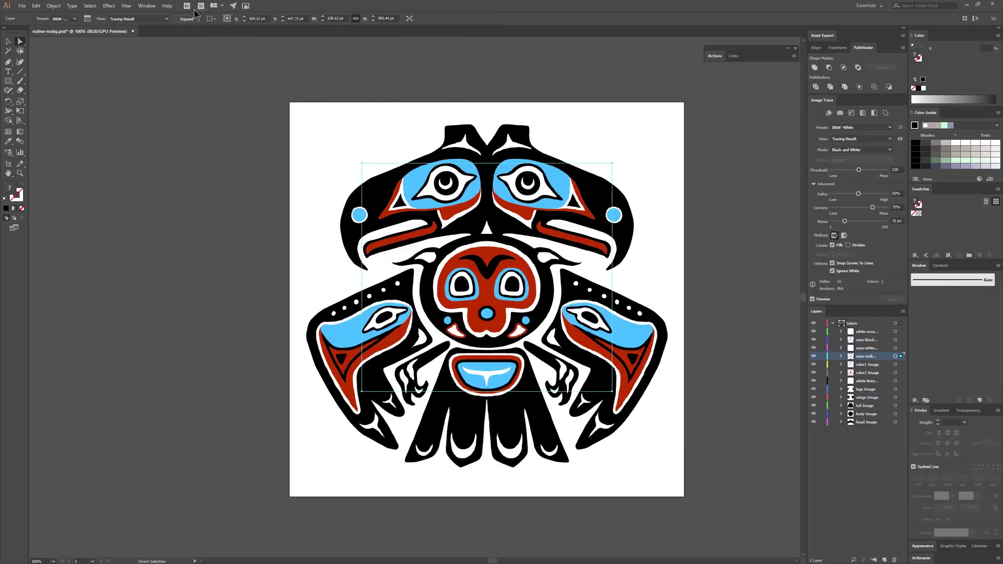
click(718, 473)
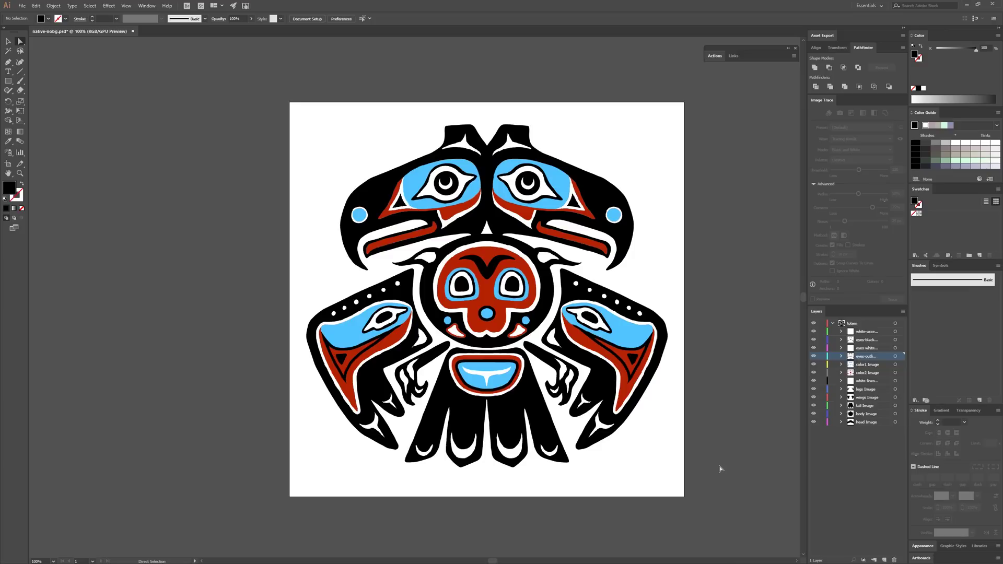
Select the color2 image and toggle its visibility to inspect the red layer.
click(895, 373)
click(813, 373)
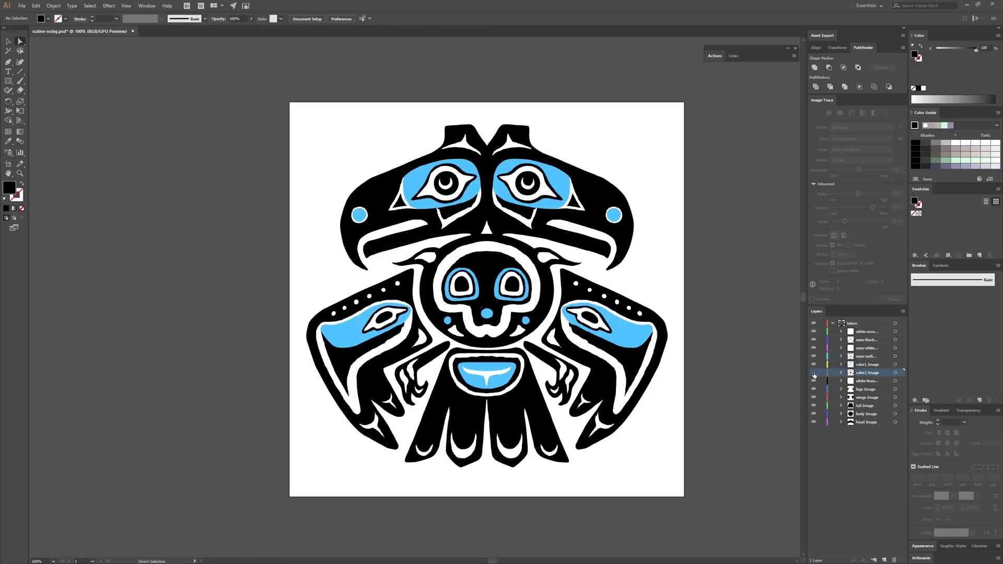
click(813, 373)
Trace the red color2 image with Convert Color 2 and expand it into paths.
click(895, 373)
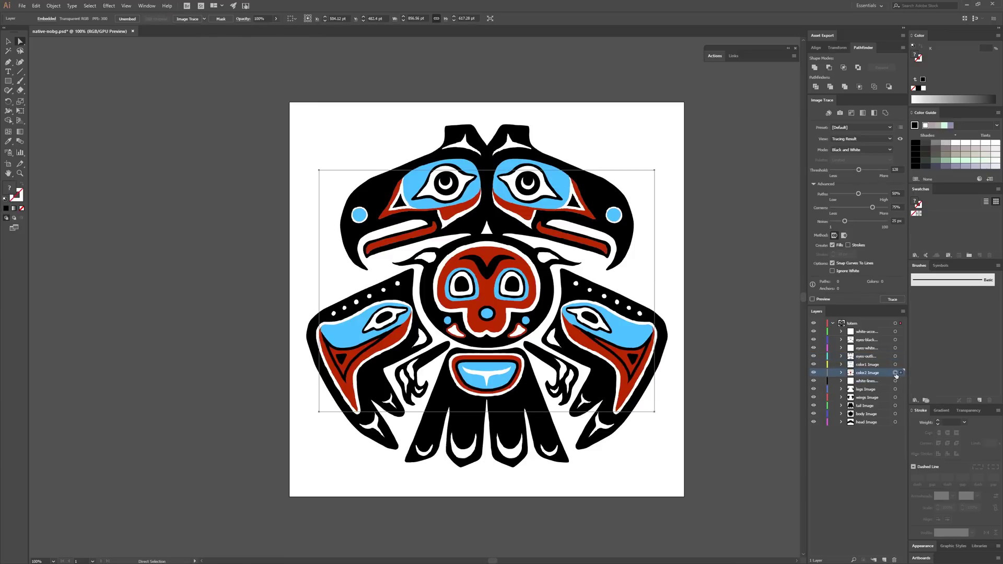
click(862, 127)
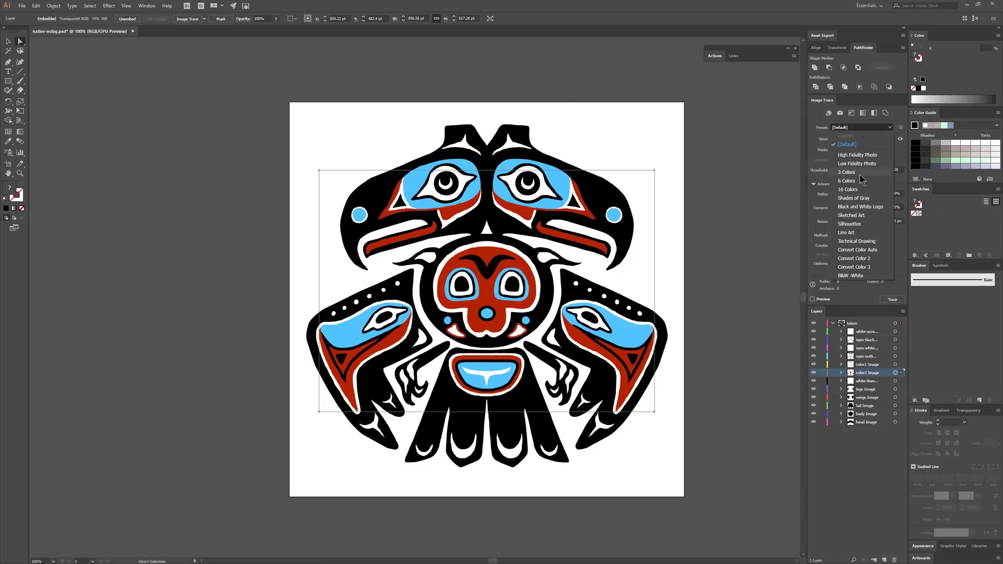
click(866, 259)
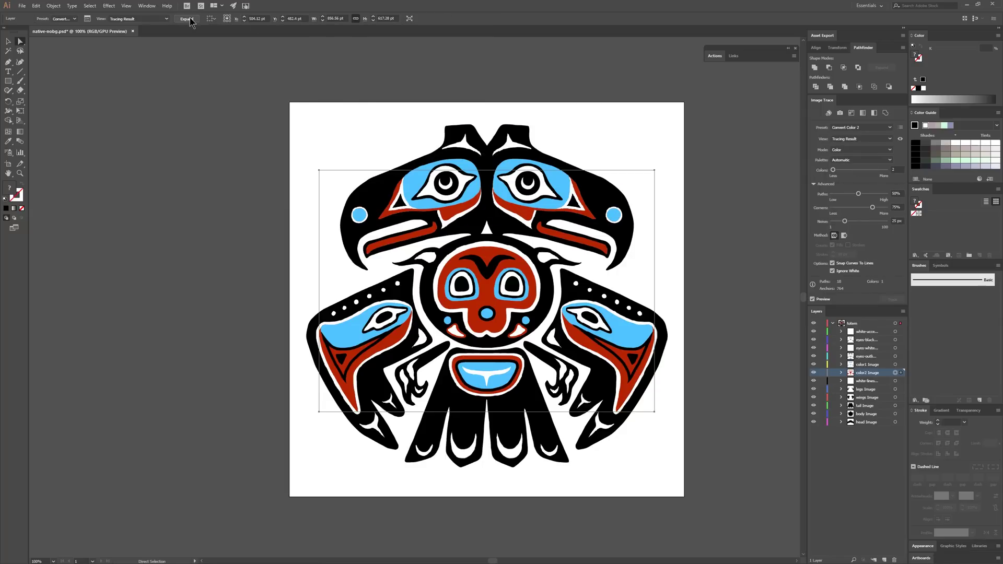
click(192, 20)
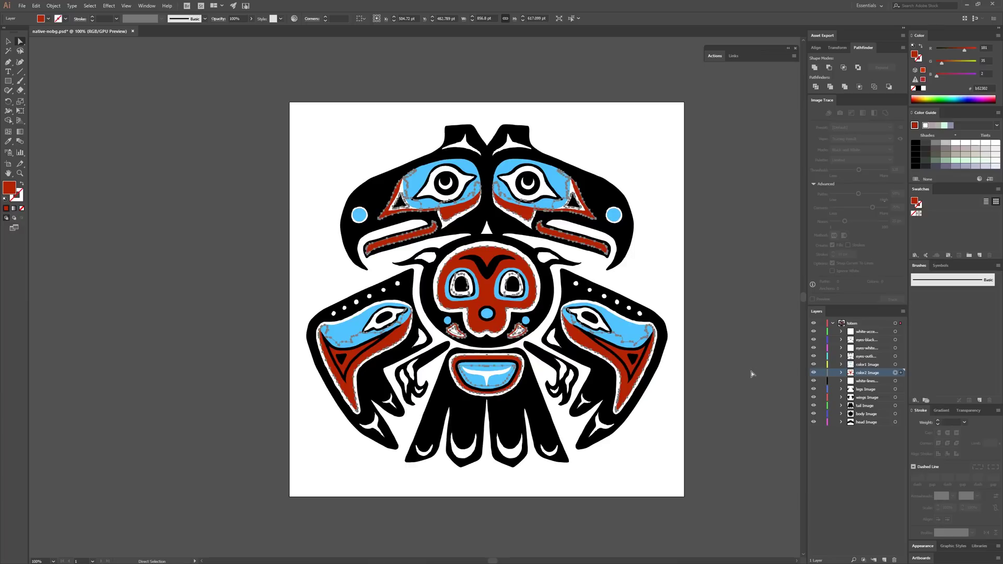
Trace the blue color1 image with Convert Color 2 and expand it into paths.
click(895, 365)
click(859, 128)
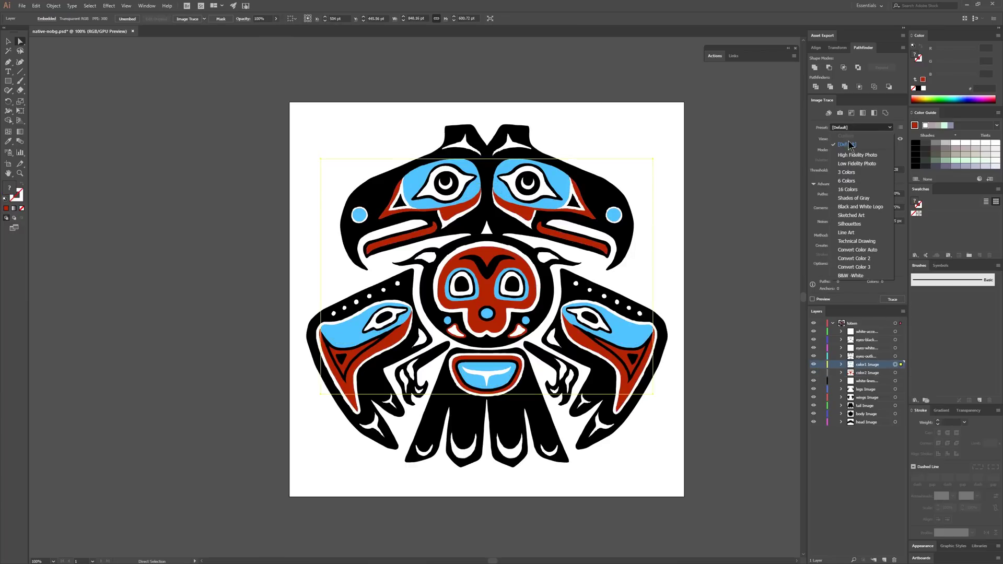
click(854, 258)
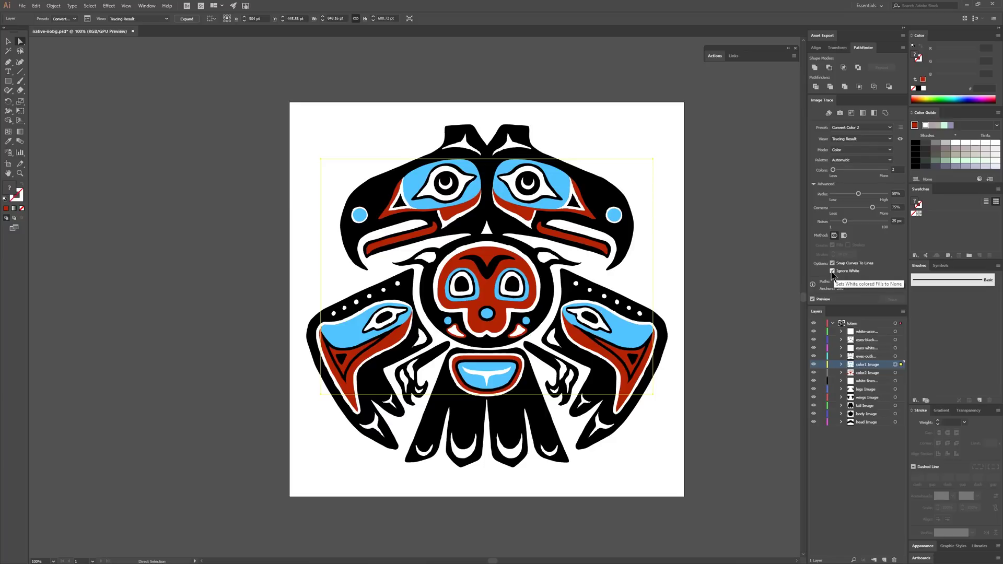
click(190, 20)
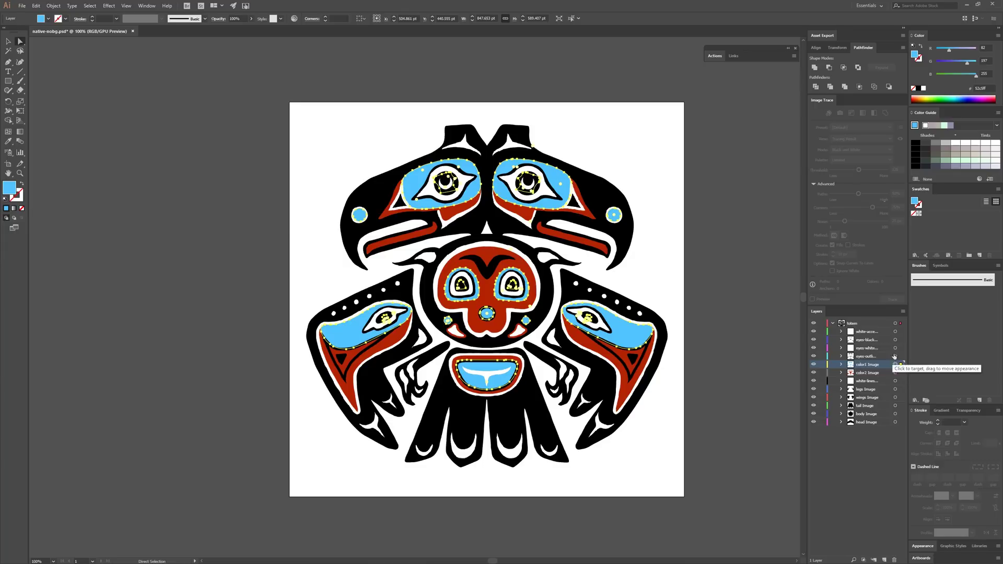
click(895, 333)
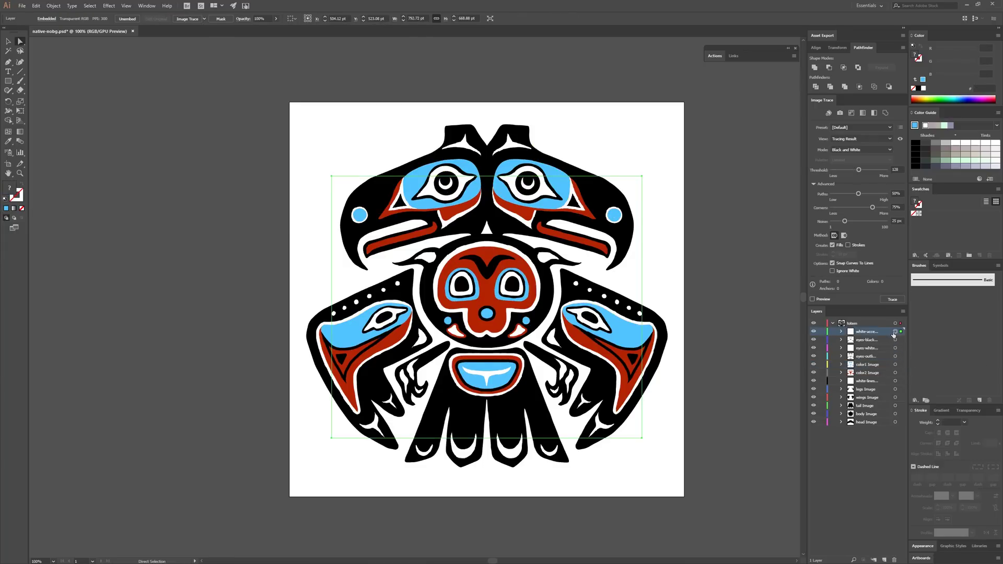
Trace the white accents with B&W -White, undo it, and browse the Edit menu.
click(861, 127)
click(852, 272)
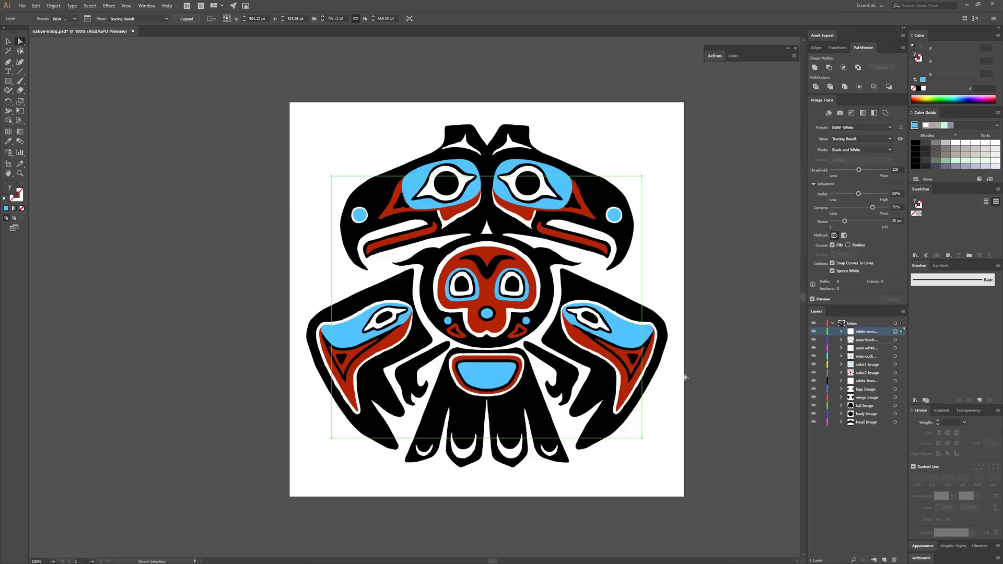
key(ctrl+z)
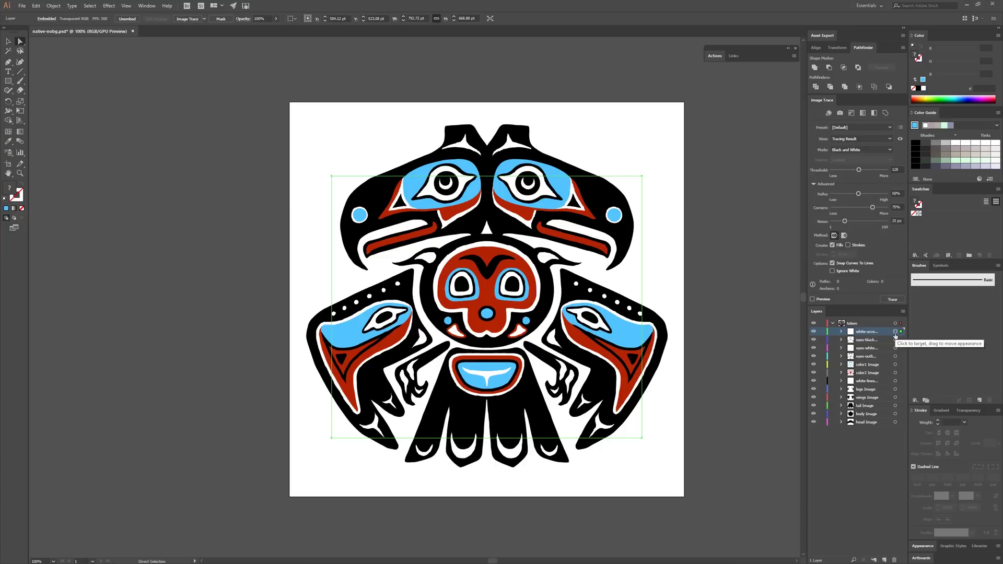
click(36, 6)
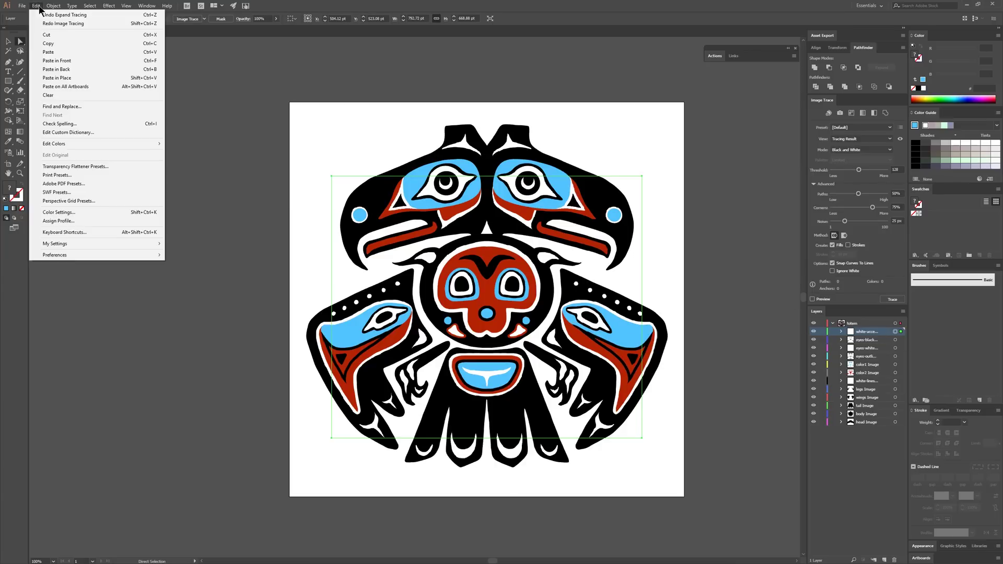
mouse_move(106, 143)
click(290, 175)
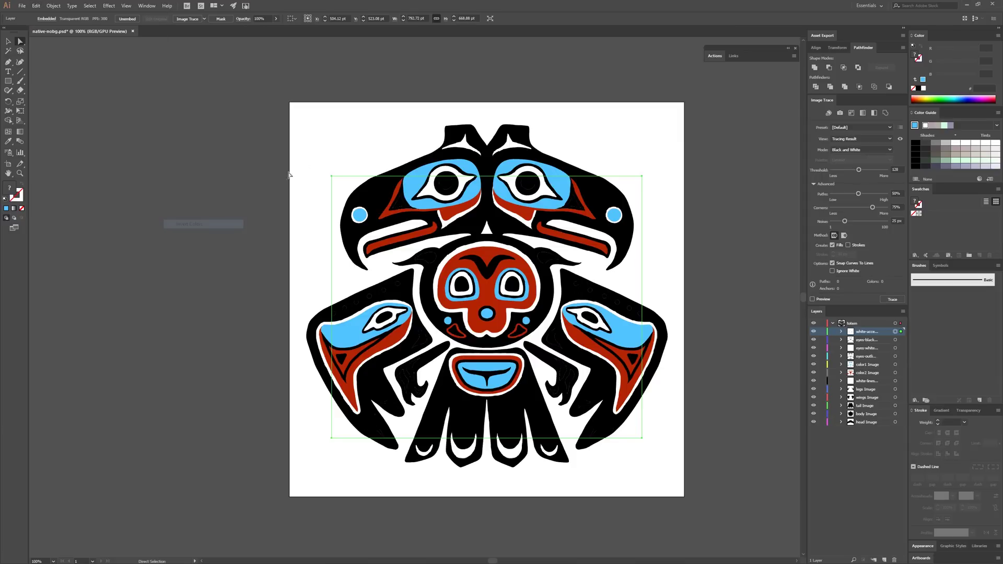
Retrace the white accents with the B&W -White preset and expand them.
click(865, 127)
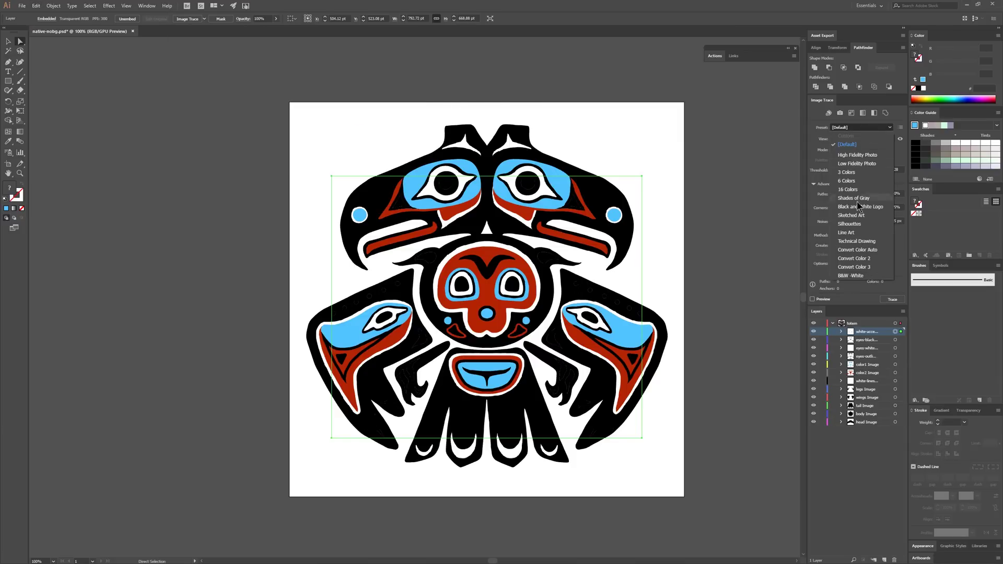
click(854, 280)
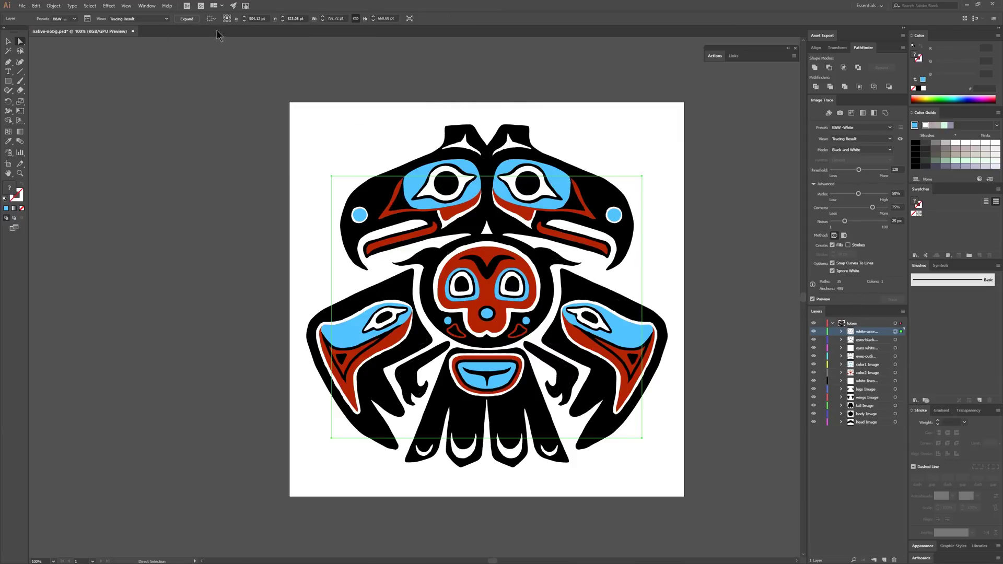
click(187, 21)
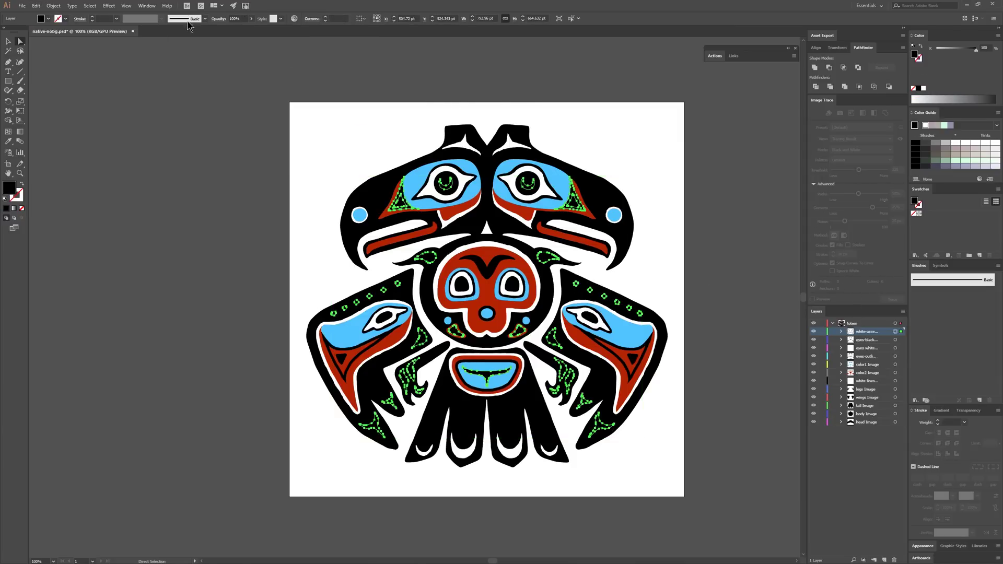
Invert the accent paths' colours to white via Edit Colors and check the result.
click(36, 6)
mouse_move(84, 142)
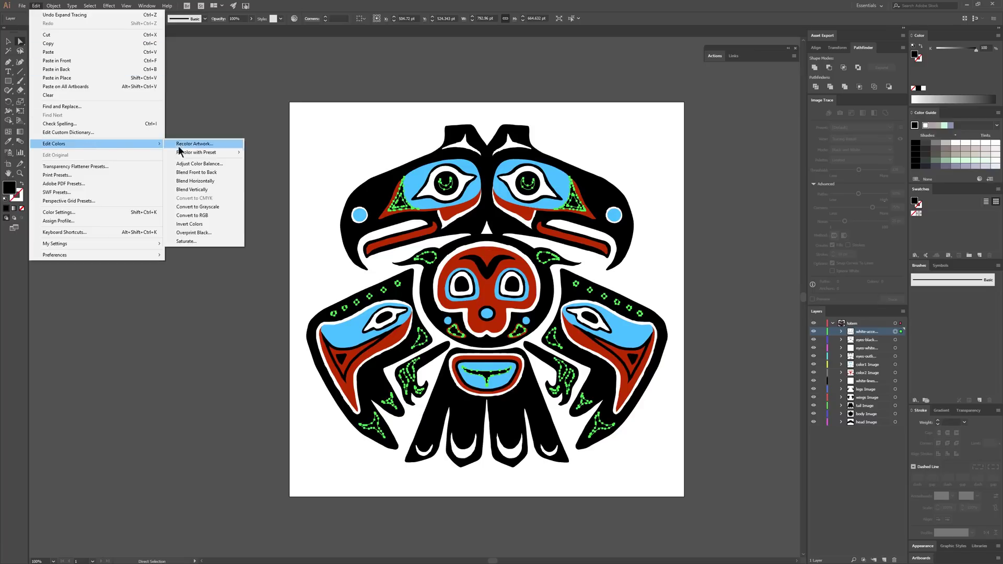
click(208, 223)
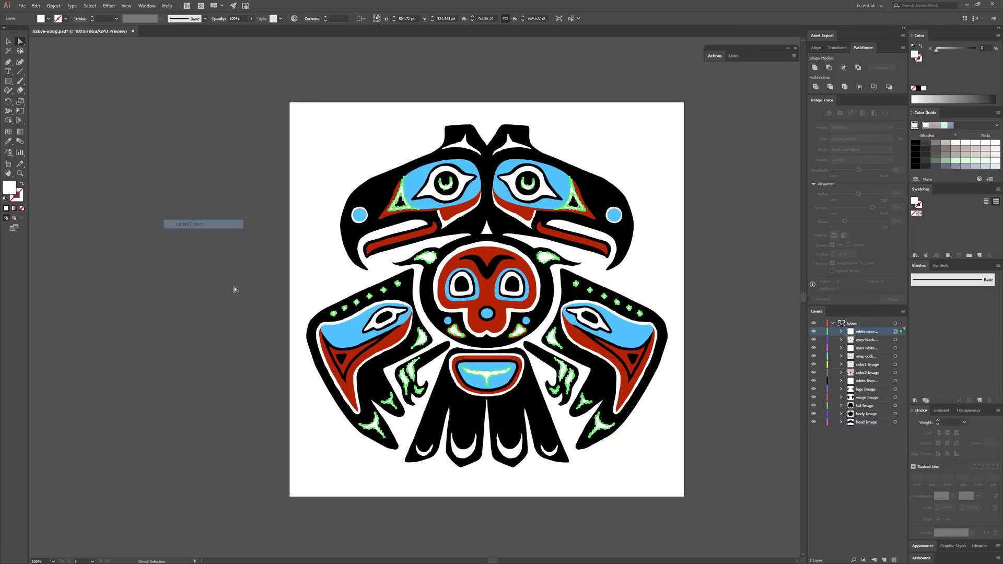
click(669, 232)
key(ctrl+z)
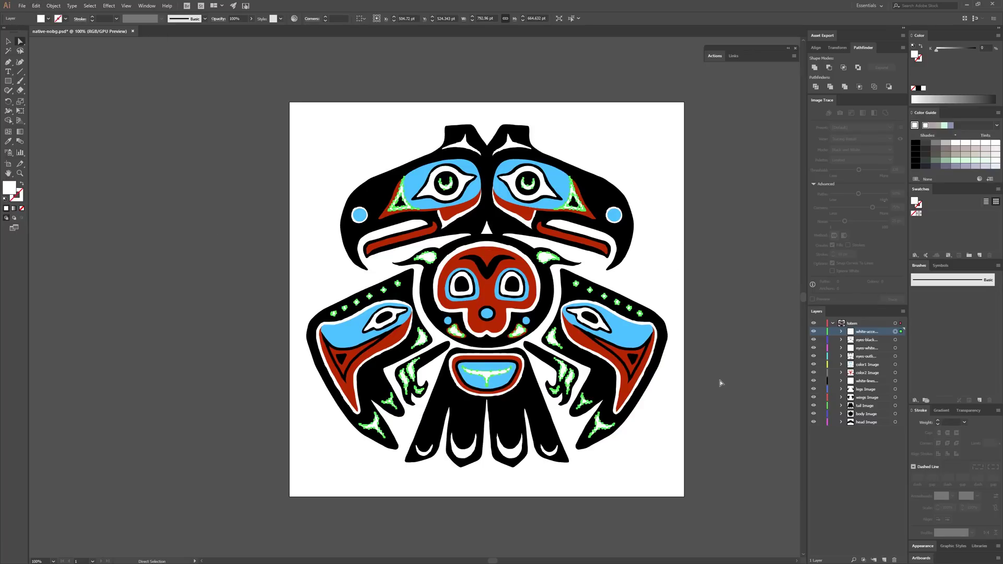
click(896, 348)
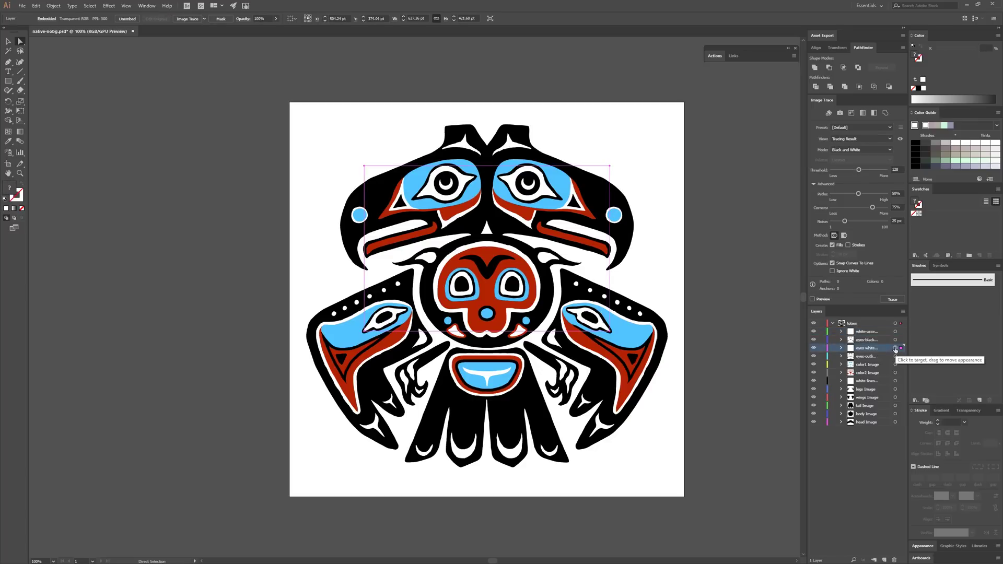
Invert the eye-whites image's colours, trace it with the B&W -White preset and expand it.
click(38, 7)
mouse_move(87, 142)
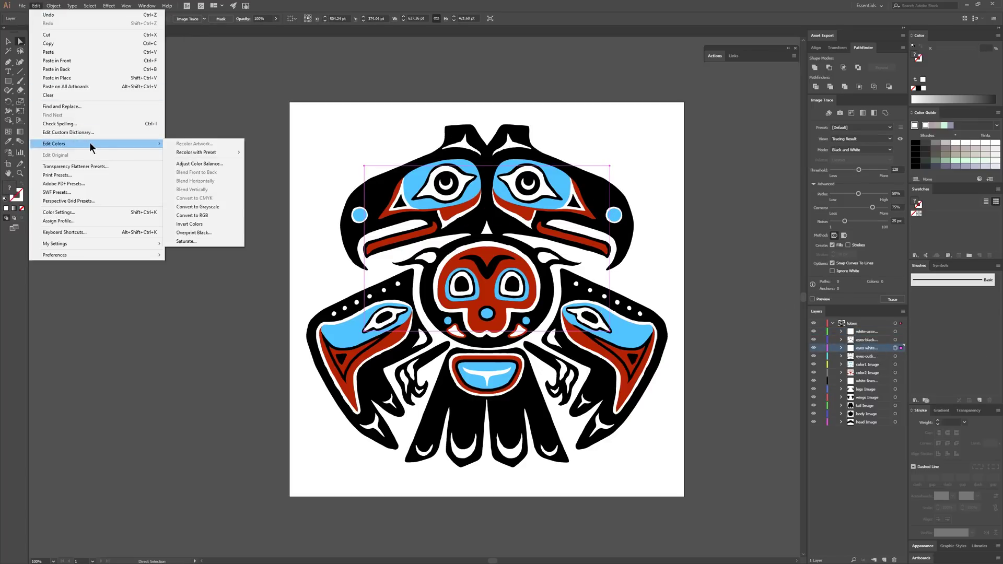
click(210, 224)
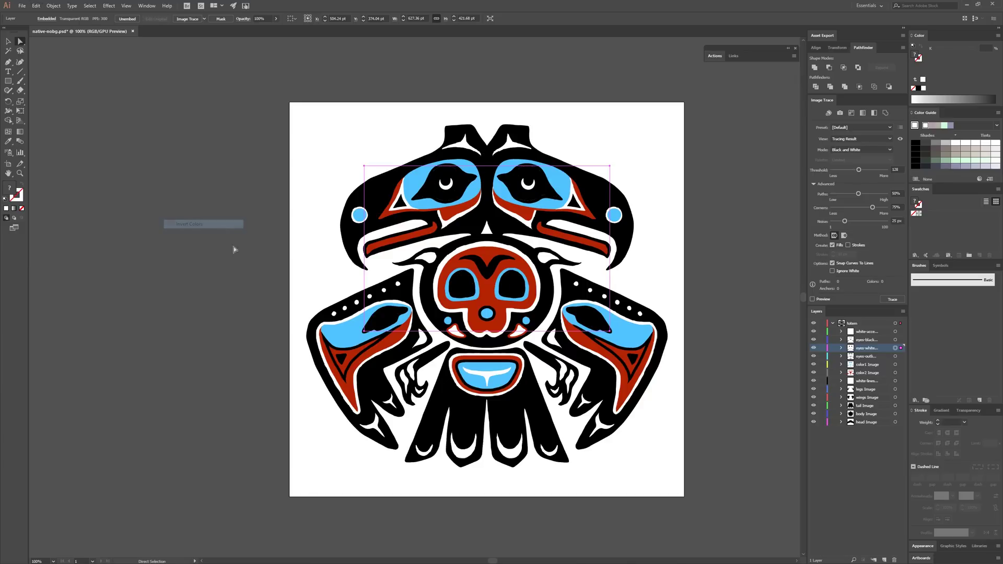
click(854, 127)
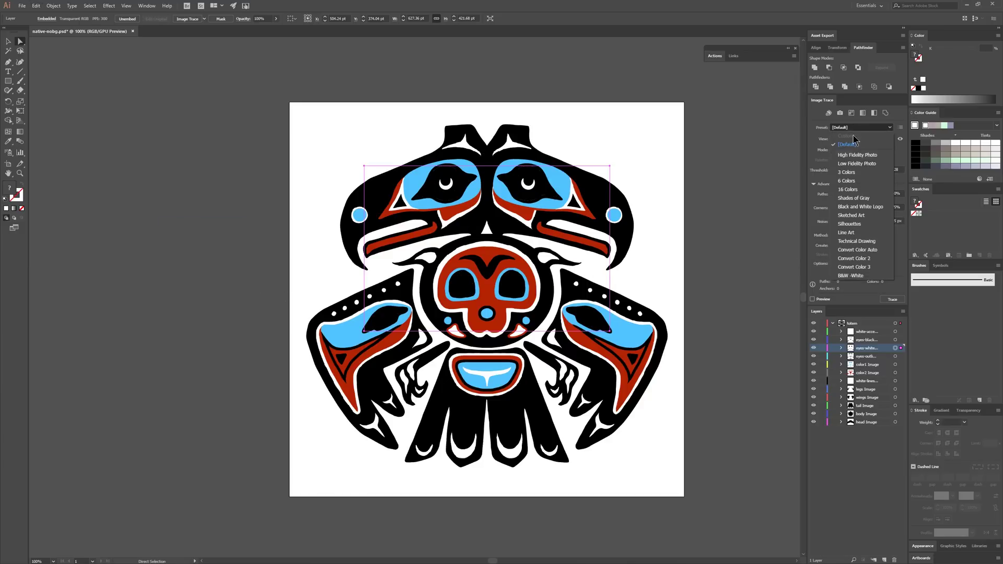
click(851, 277)
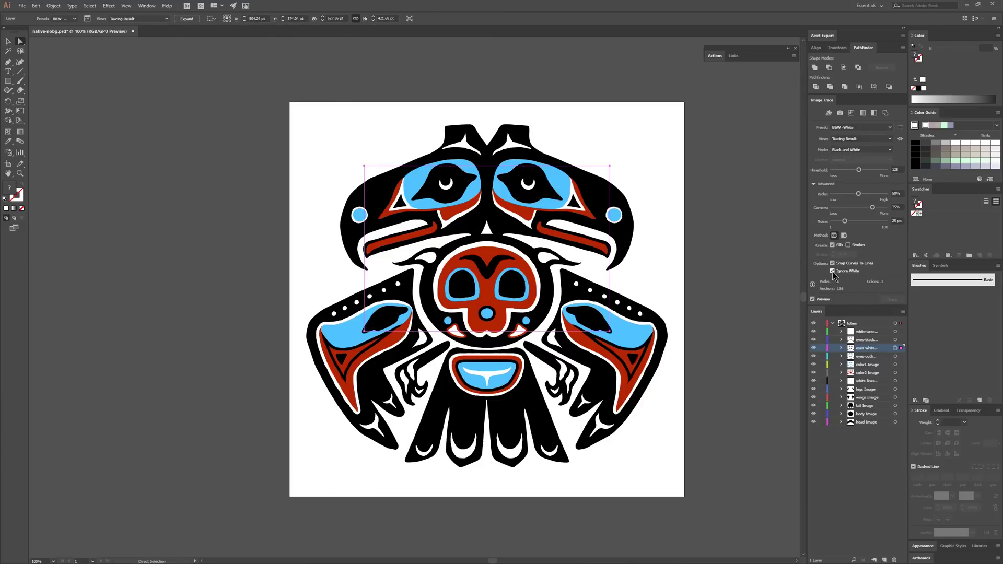
click(186, 19)
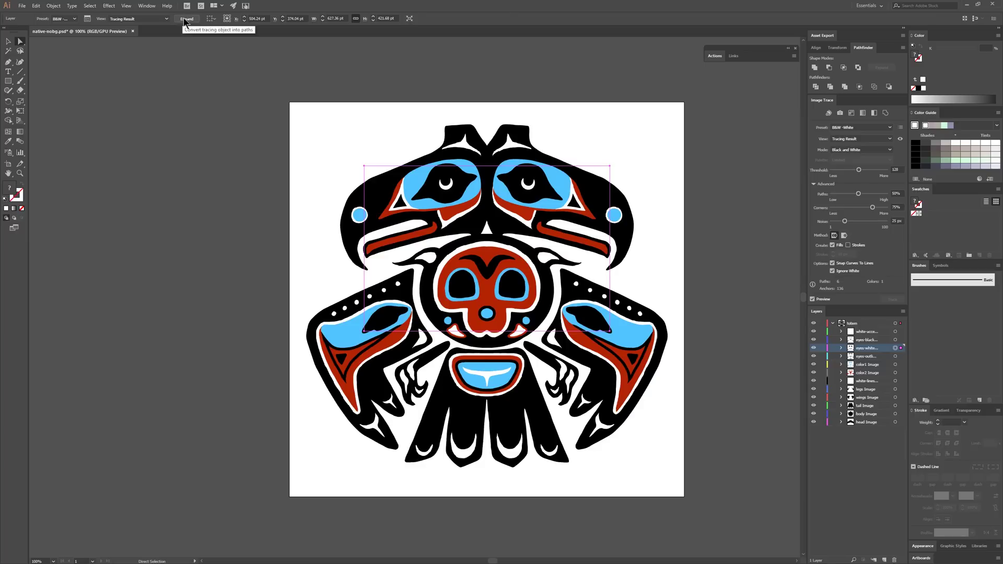
Invert the expanded eye paths back to white and select the white lines image.
click(36, 6)
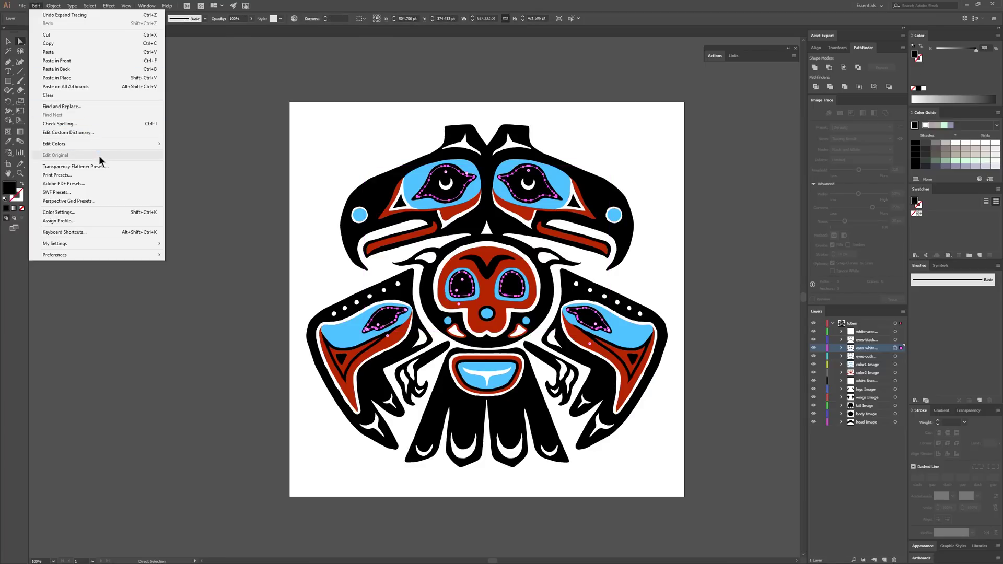
mouse_move(100, 146)
click(206, 224)
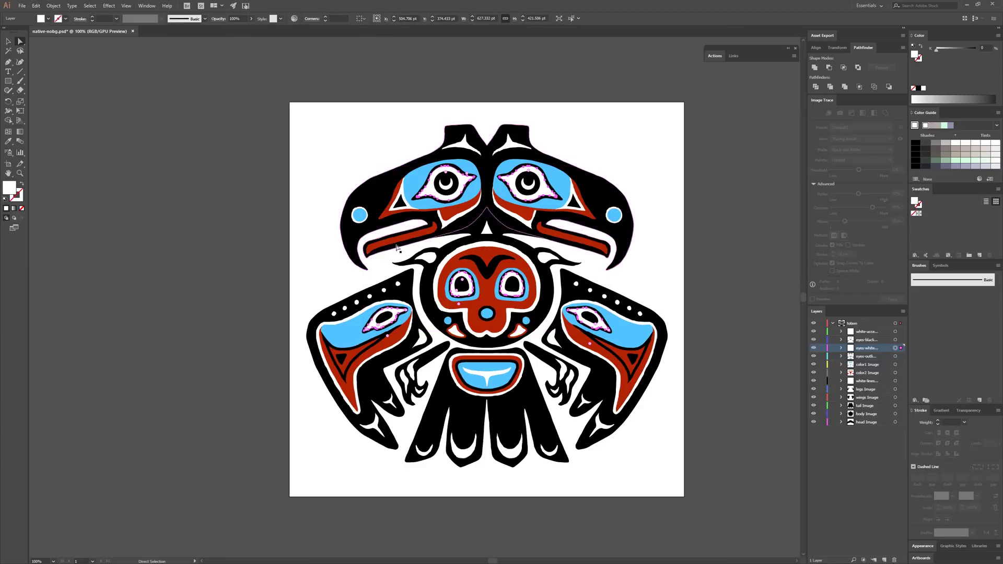
click(621, 166)
click(36, 6)
Invert the white lines image and select artwork in the accents, eyes, legs, body and head layers.
click(206, 224)
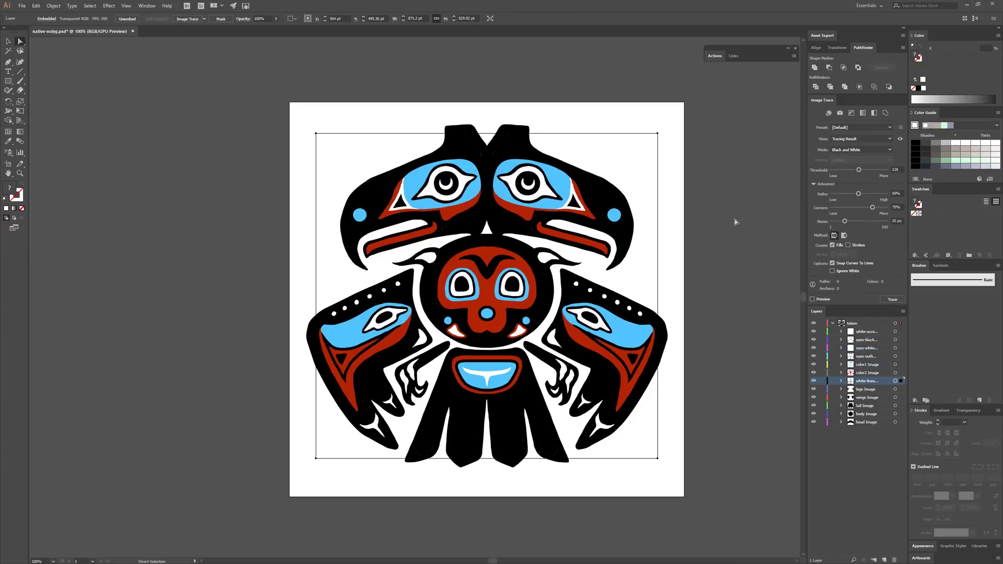
click(36, 6)
click(894, 331)
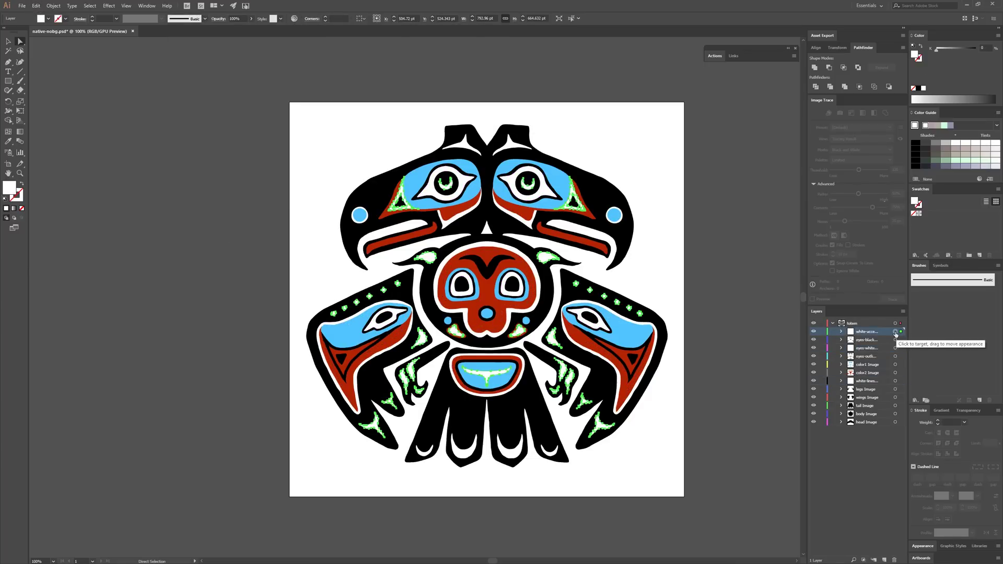
click(895, 339)
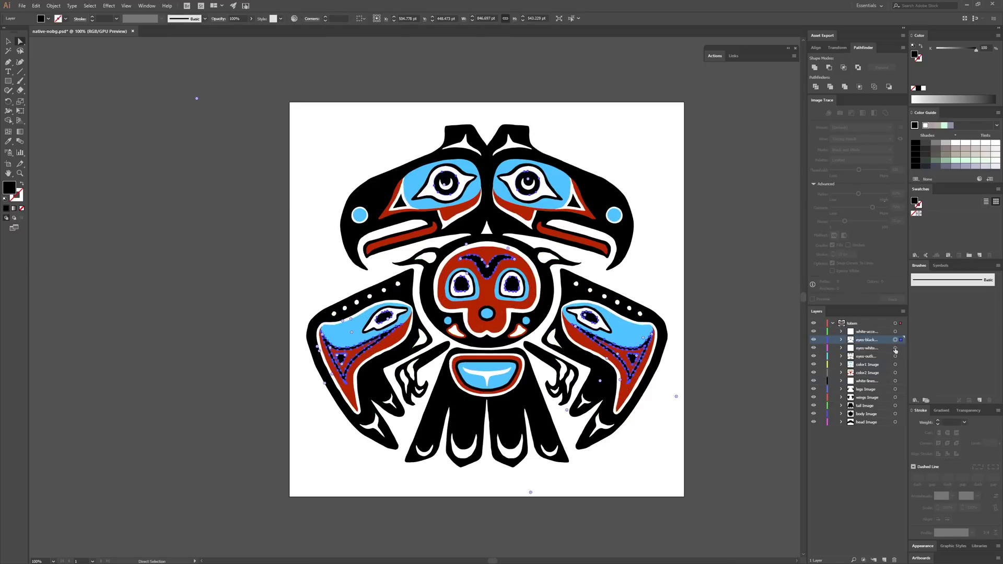
click(896, 348)
click(896, 389)
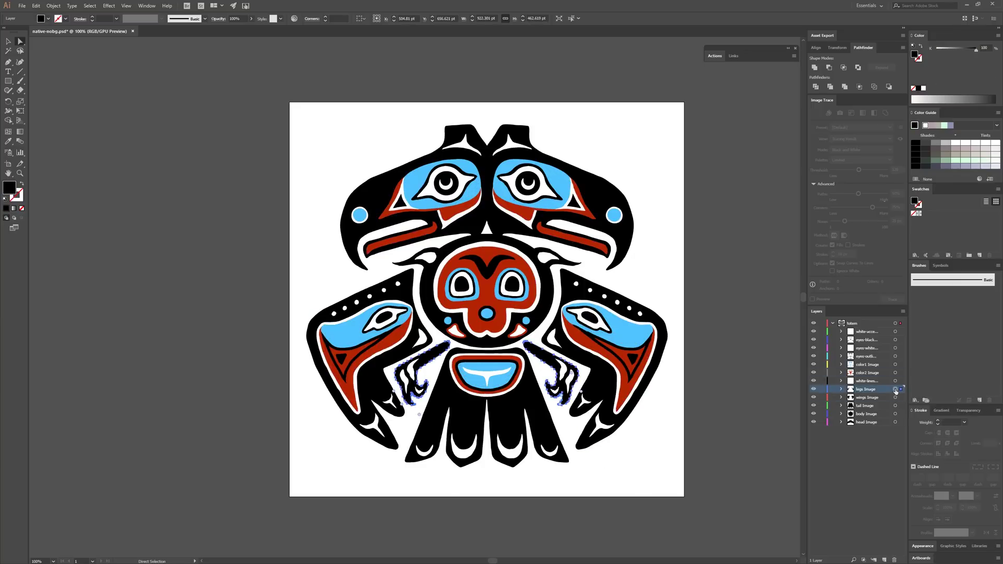
click(896, 414)
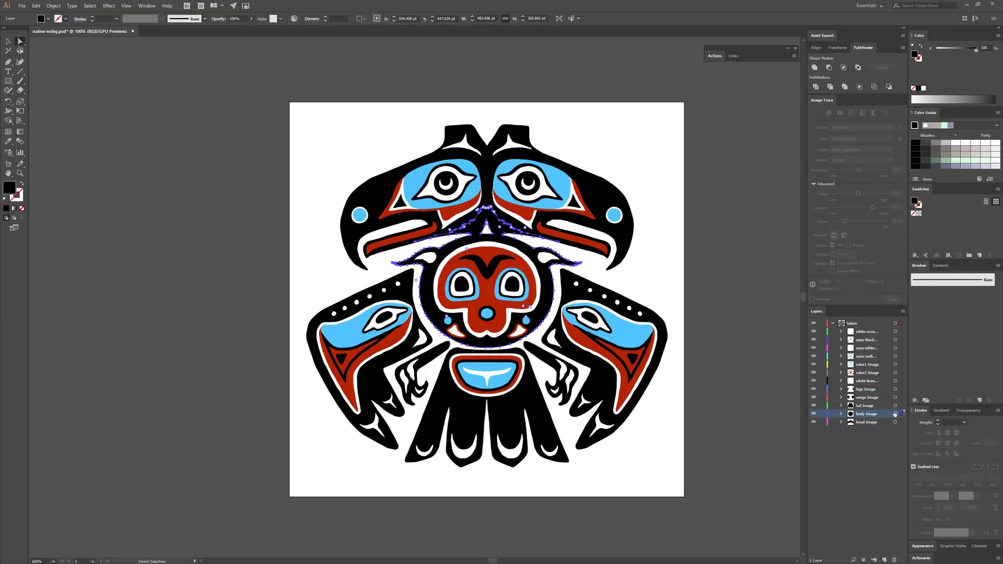
click(895, 422)
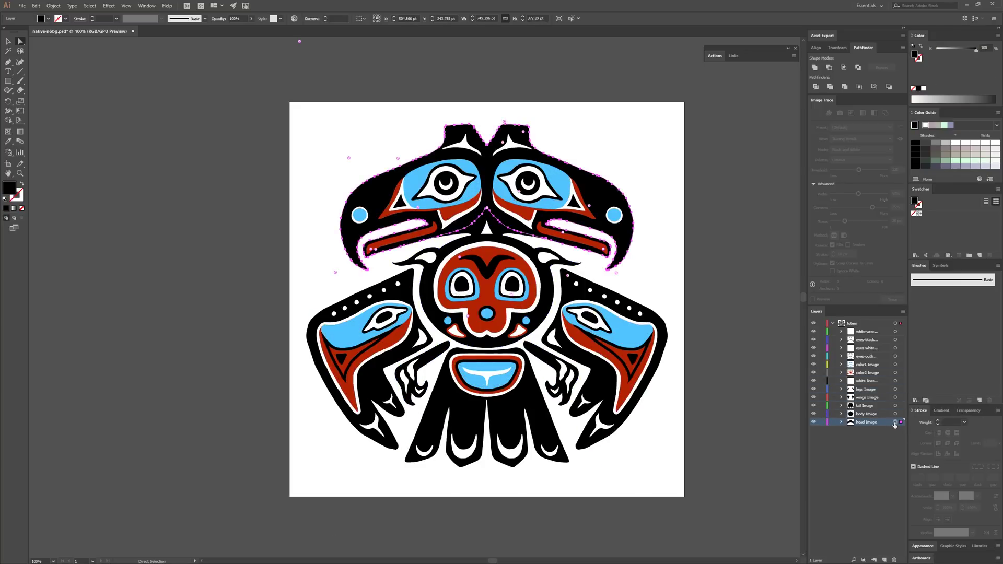
Unite the body and head artwork with Pathfinder, toggling the body's visibility to verify.
click(895, 414)
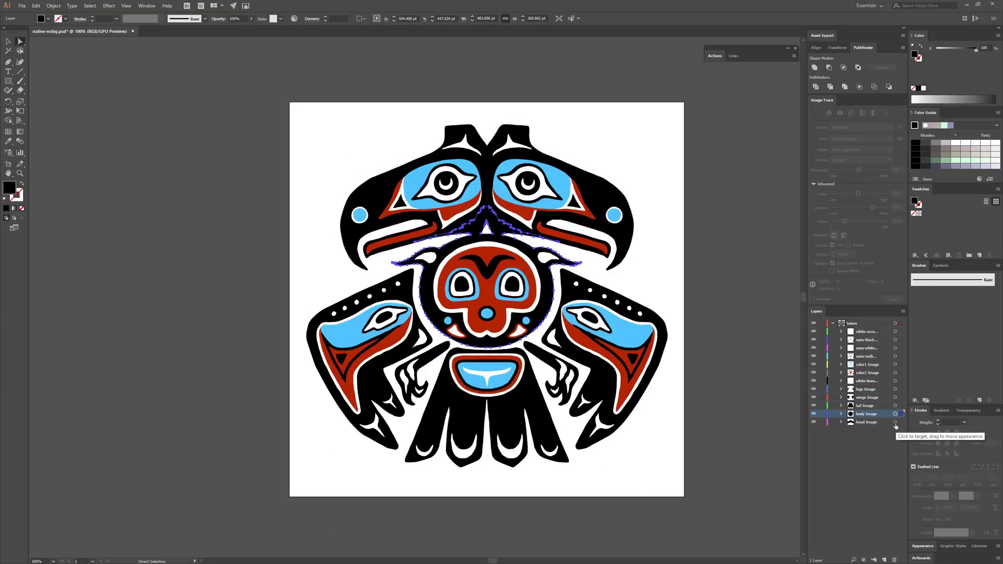
shift+click(894, 423)
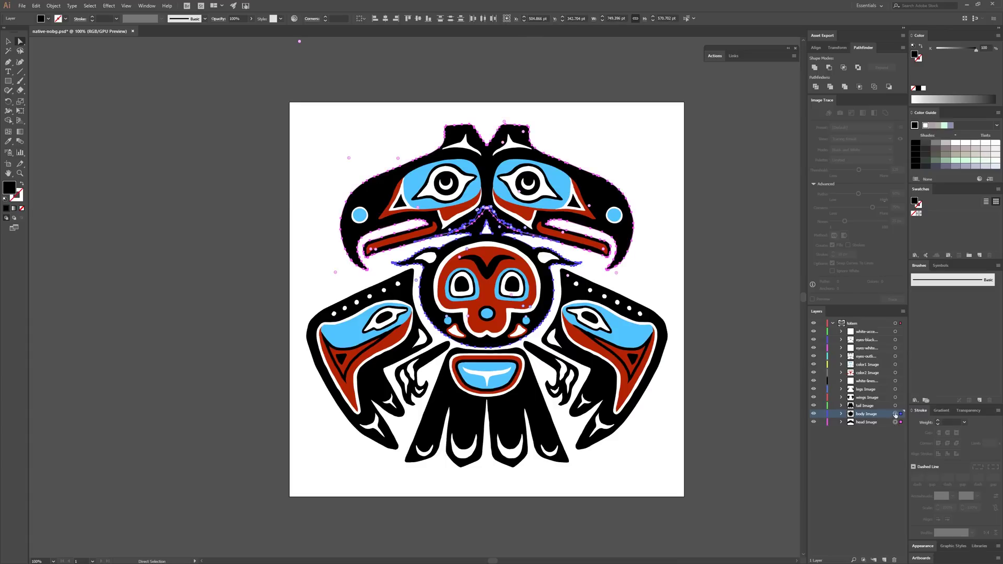
click(814, 67)
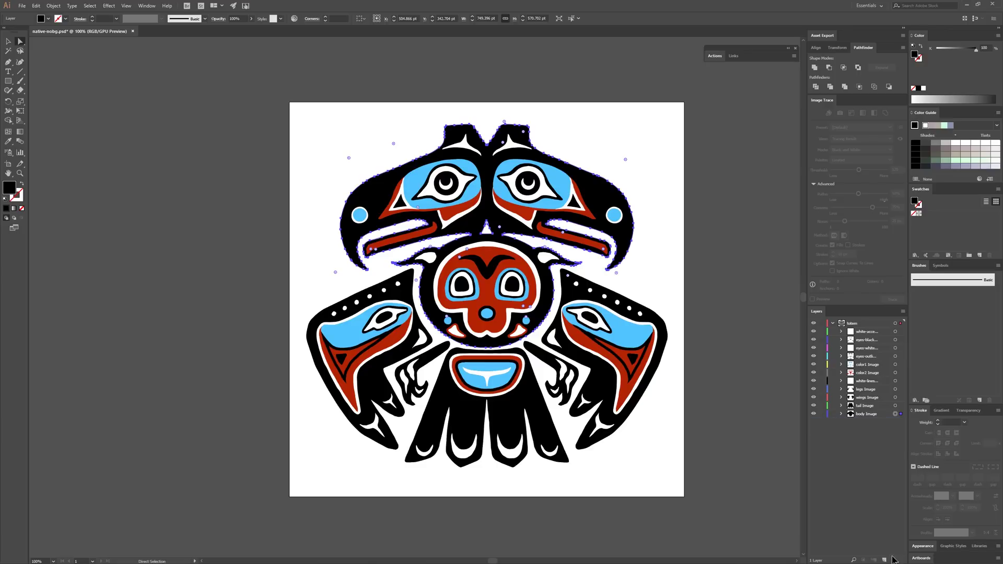
click(813, 414)
click(814, 413)
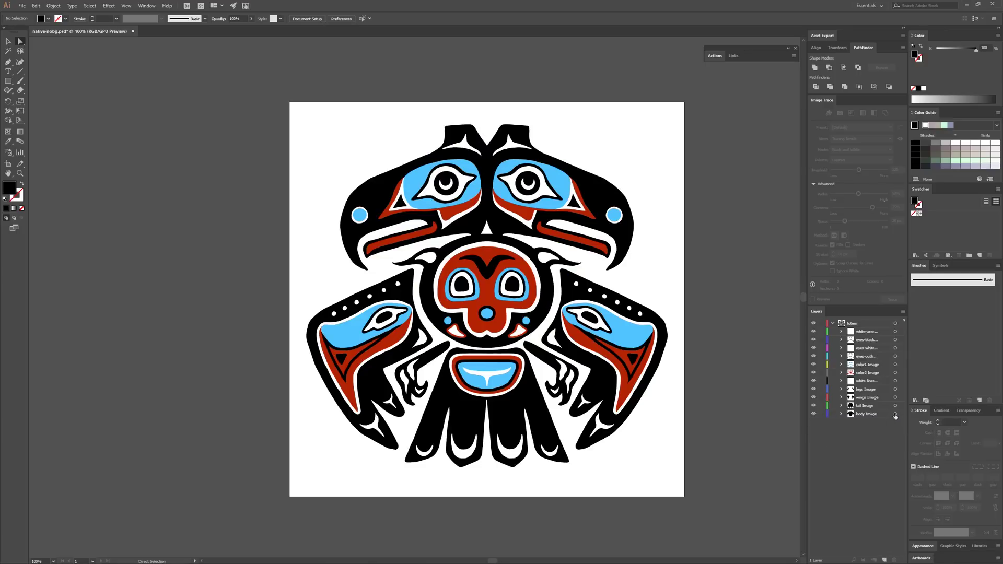
click(894, 364)
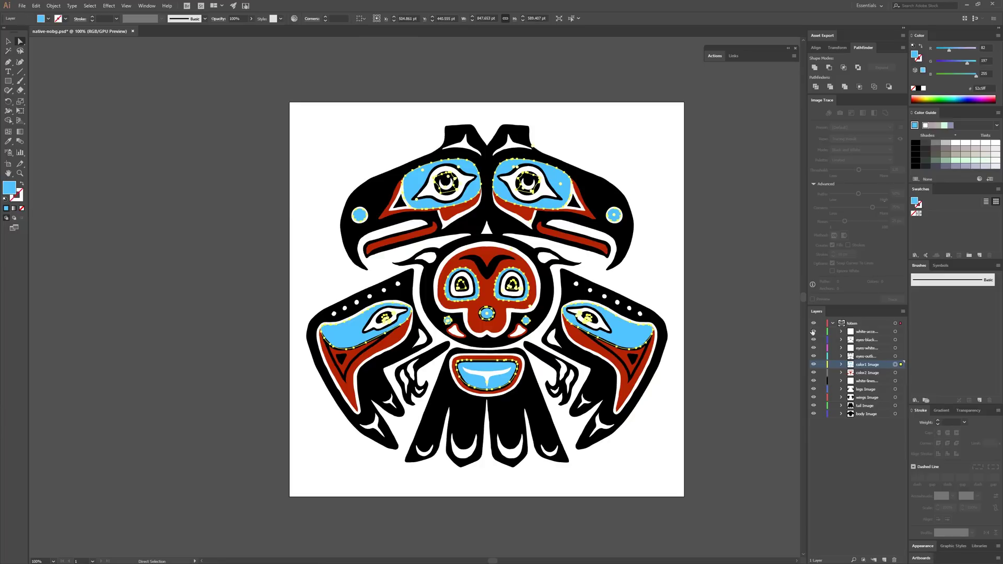
click(942, 98)
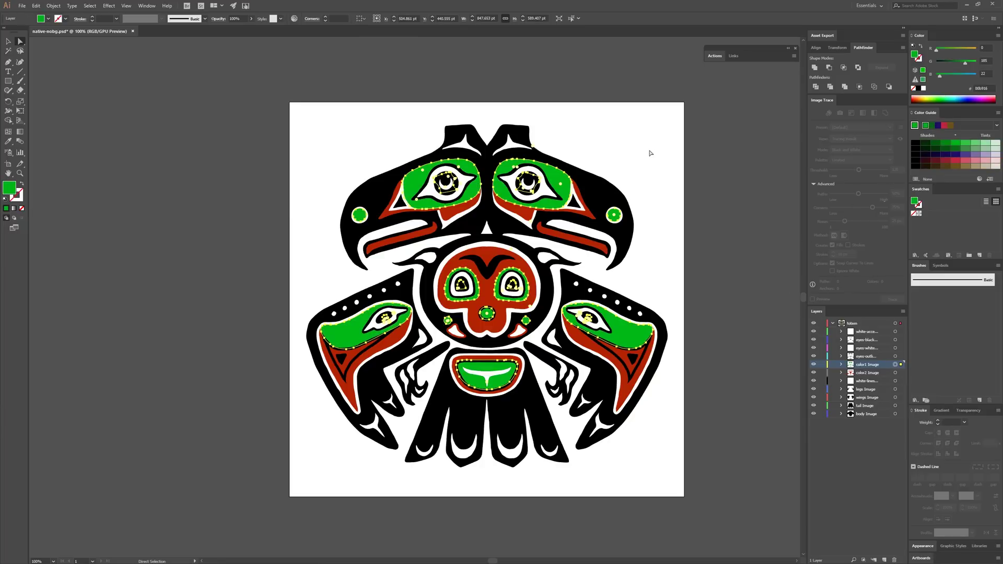
click(667, 203)
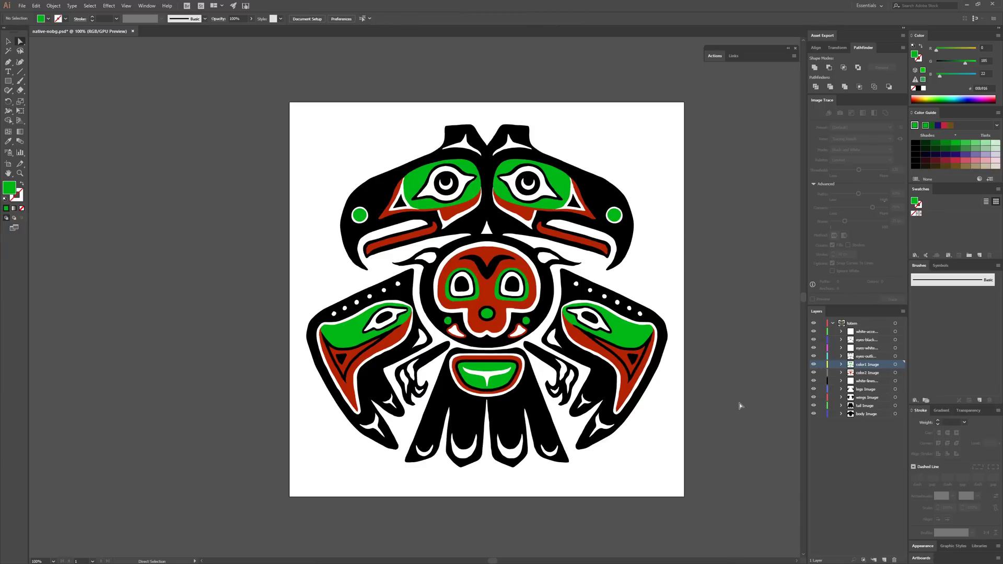
key(ctrl+z)
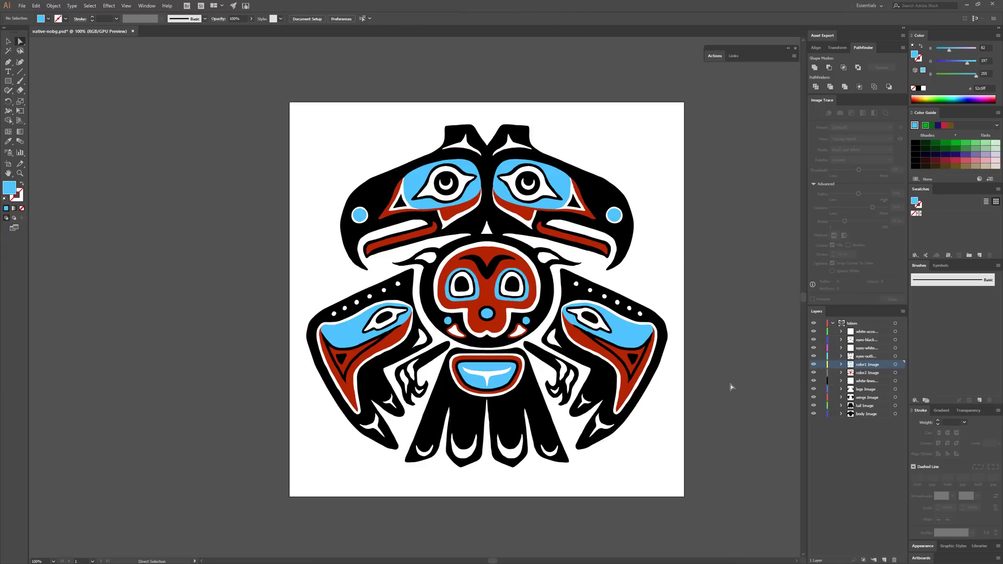
key(z)
click(424, 162)
click(437, 437)
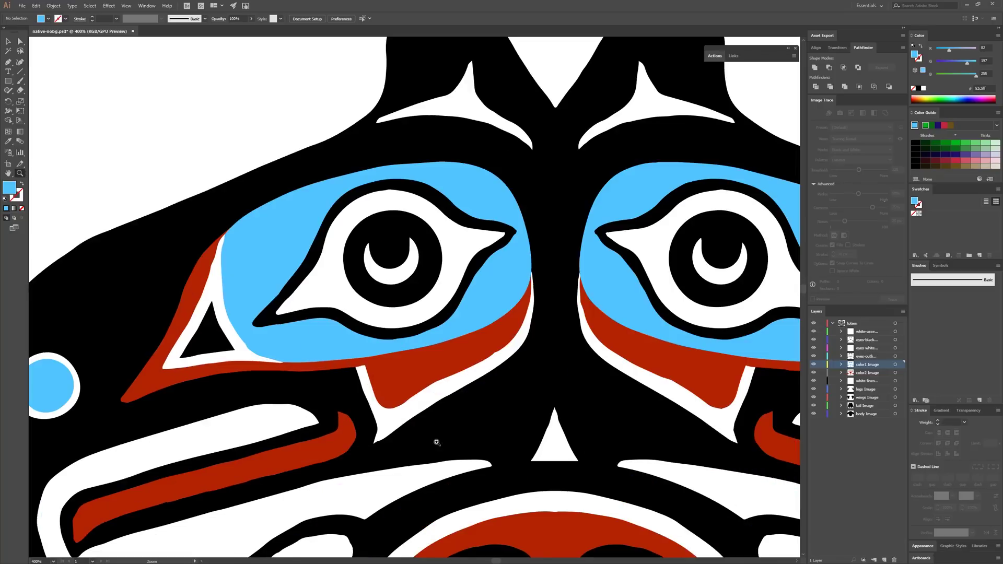
click(400, 355)
click(405, 337)
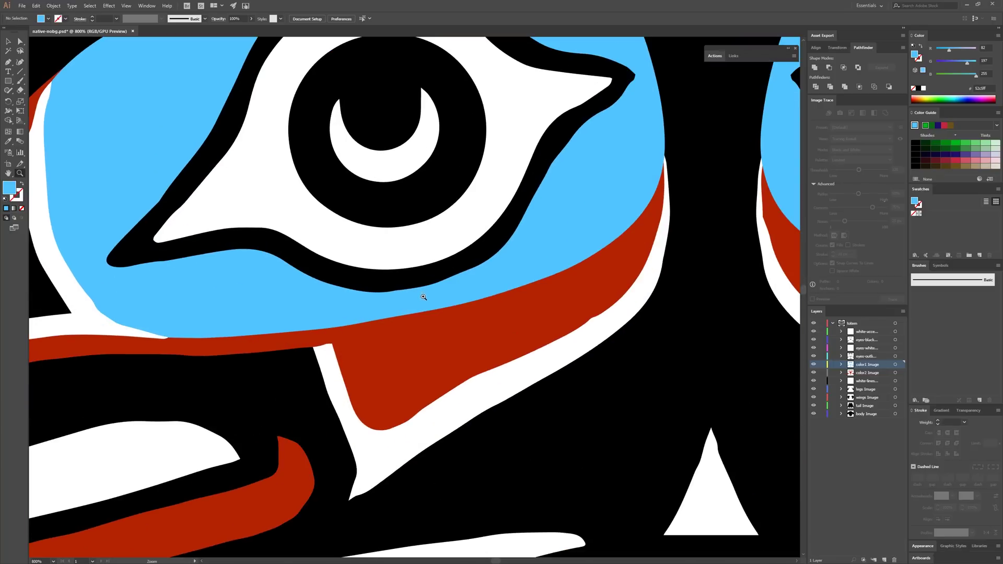
alt+click(424, 297)
alt+click(424, 296)
alt+click(424, 296)
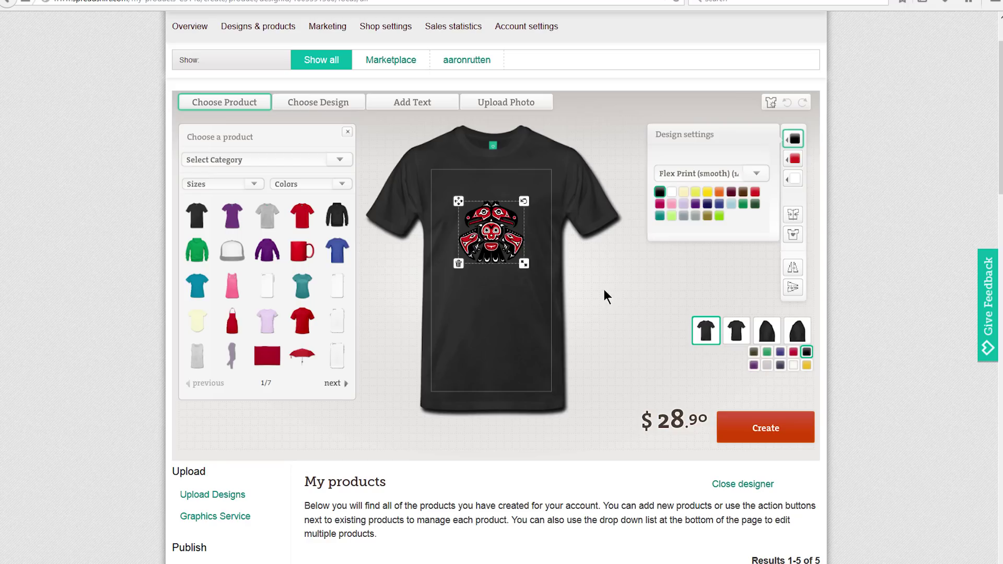
Try green, purple and grey shirt colours, settling on grey, and recolour the design navy.
click(767, 352)
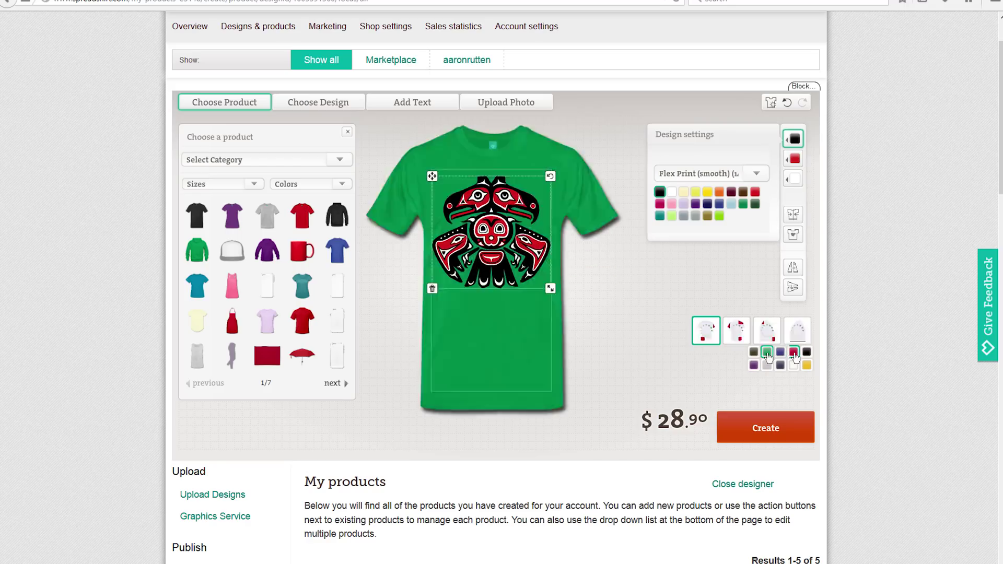
click(753, 365)
click(767, 364)
click(707, 203)
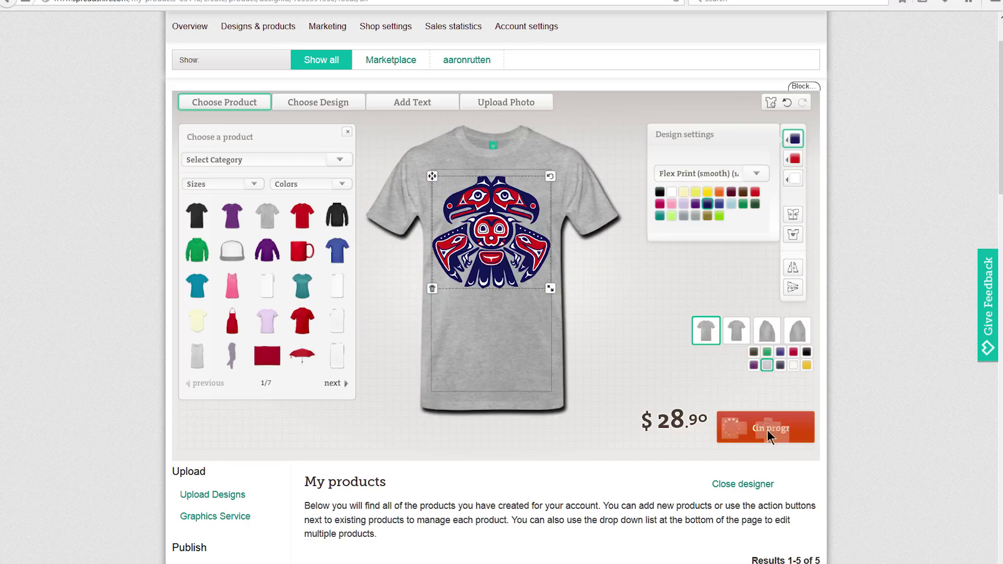